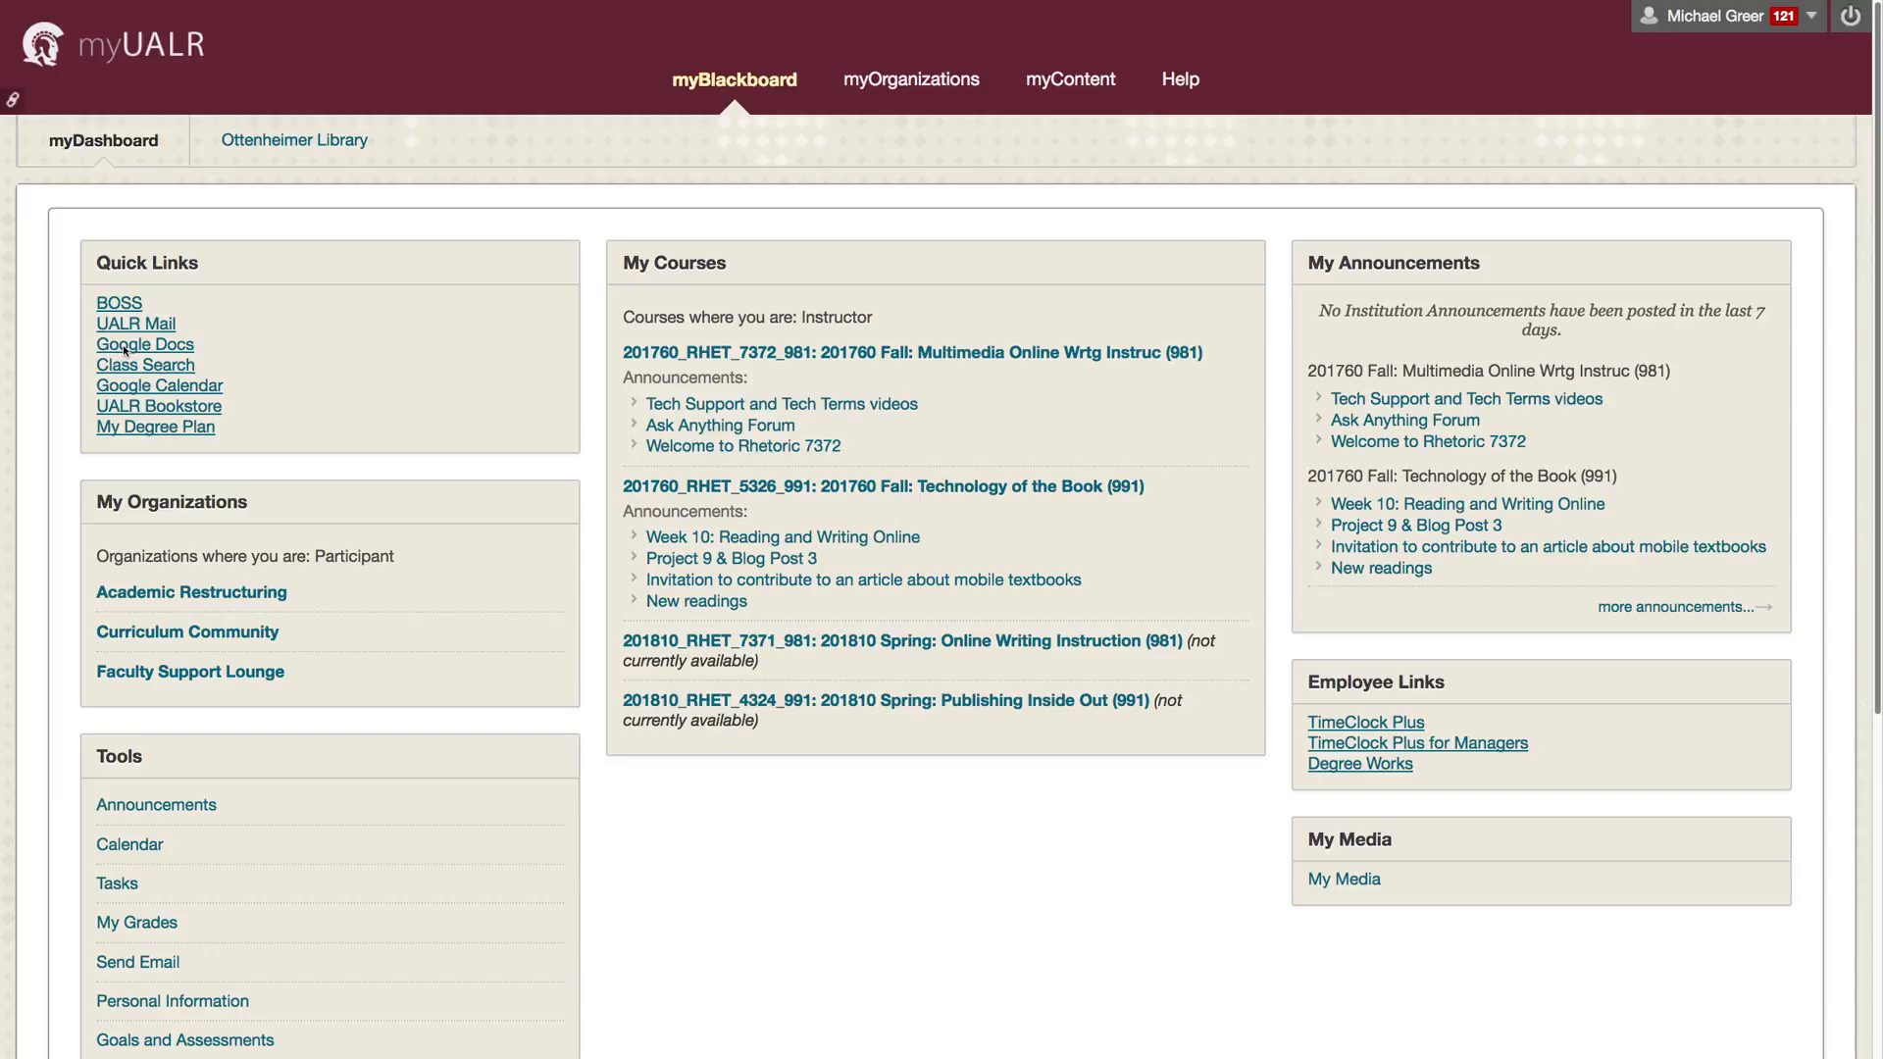
Step: Open the university's Google Drive from the Google Docs quick link on the myUALR dashboard
click(125, 349)
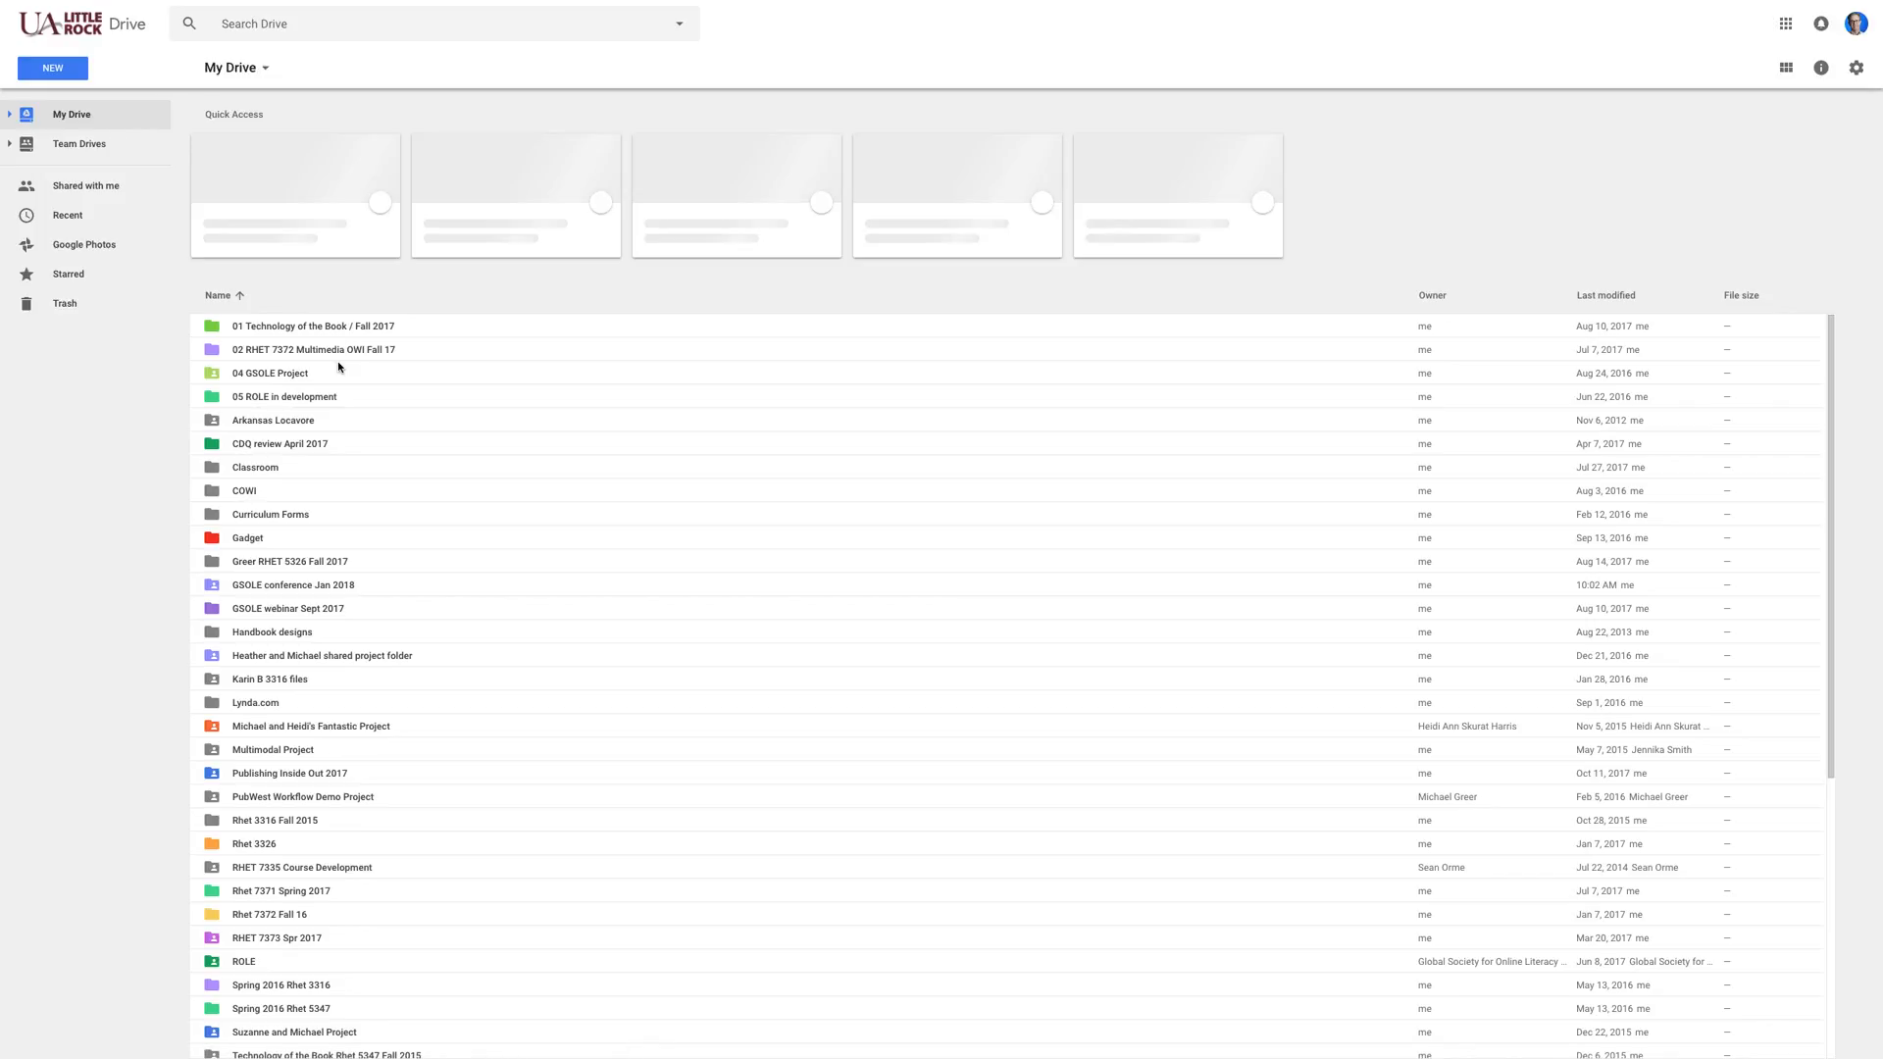
Step: Zoom the browser in three levels, scroll through My Drive's folders, and return to the top
key(ctrl+plus)
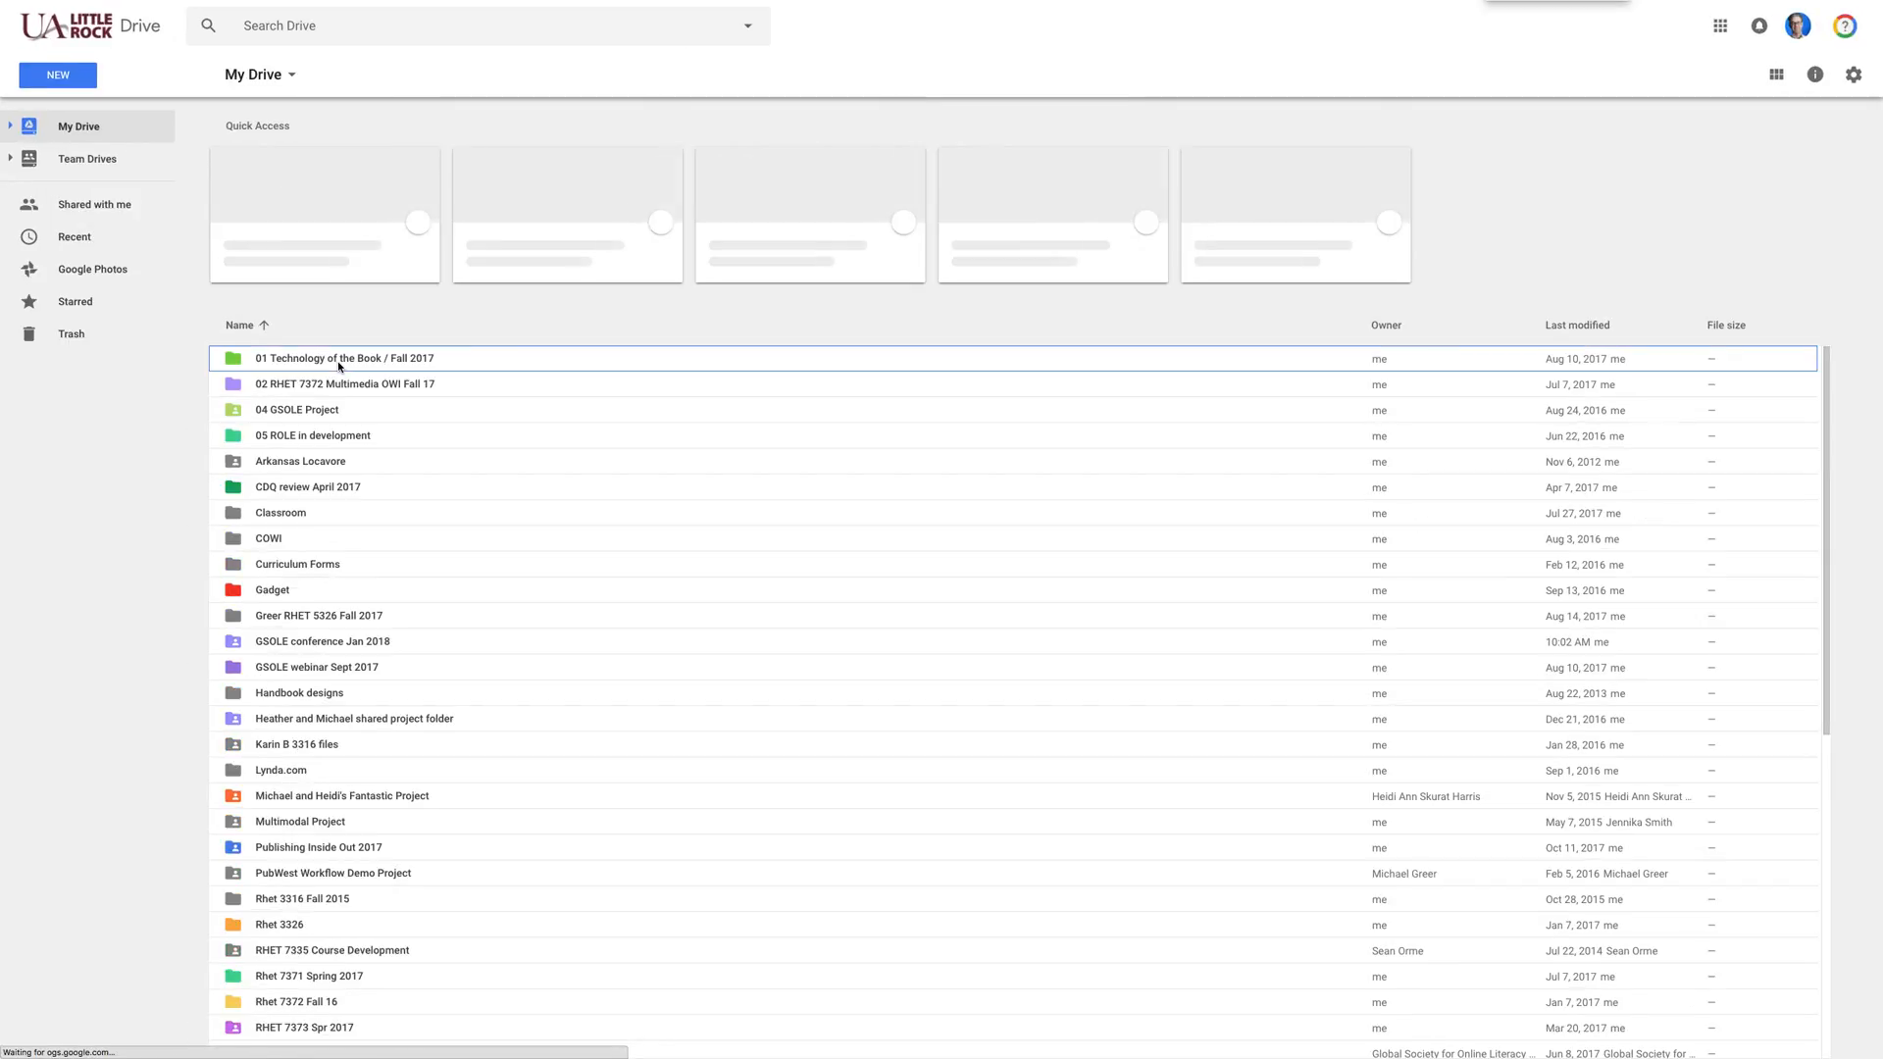
key(ctrl+plus)
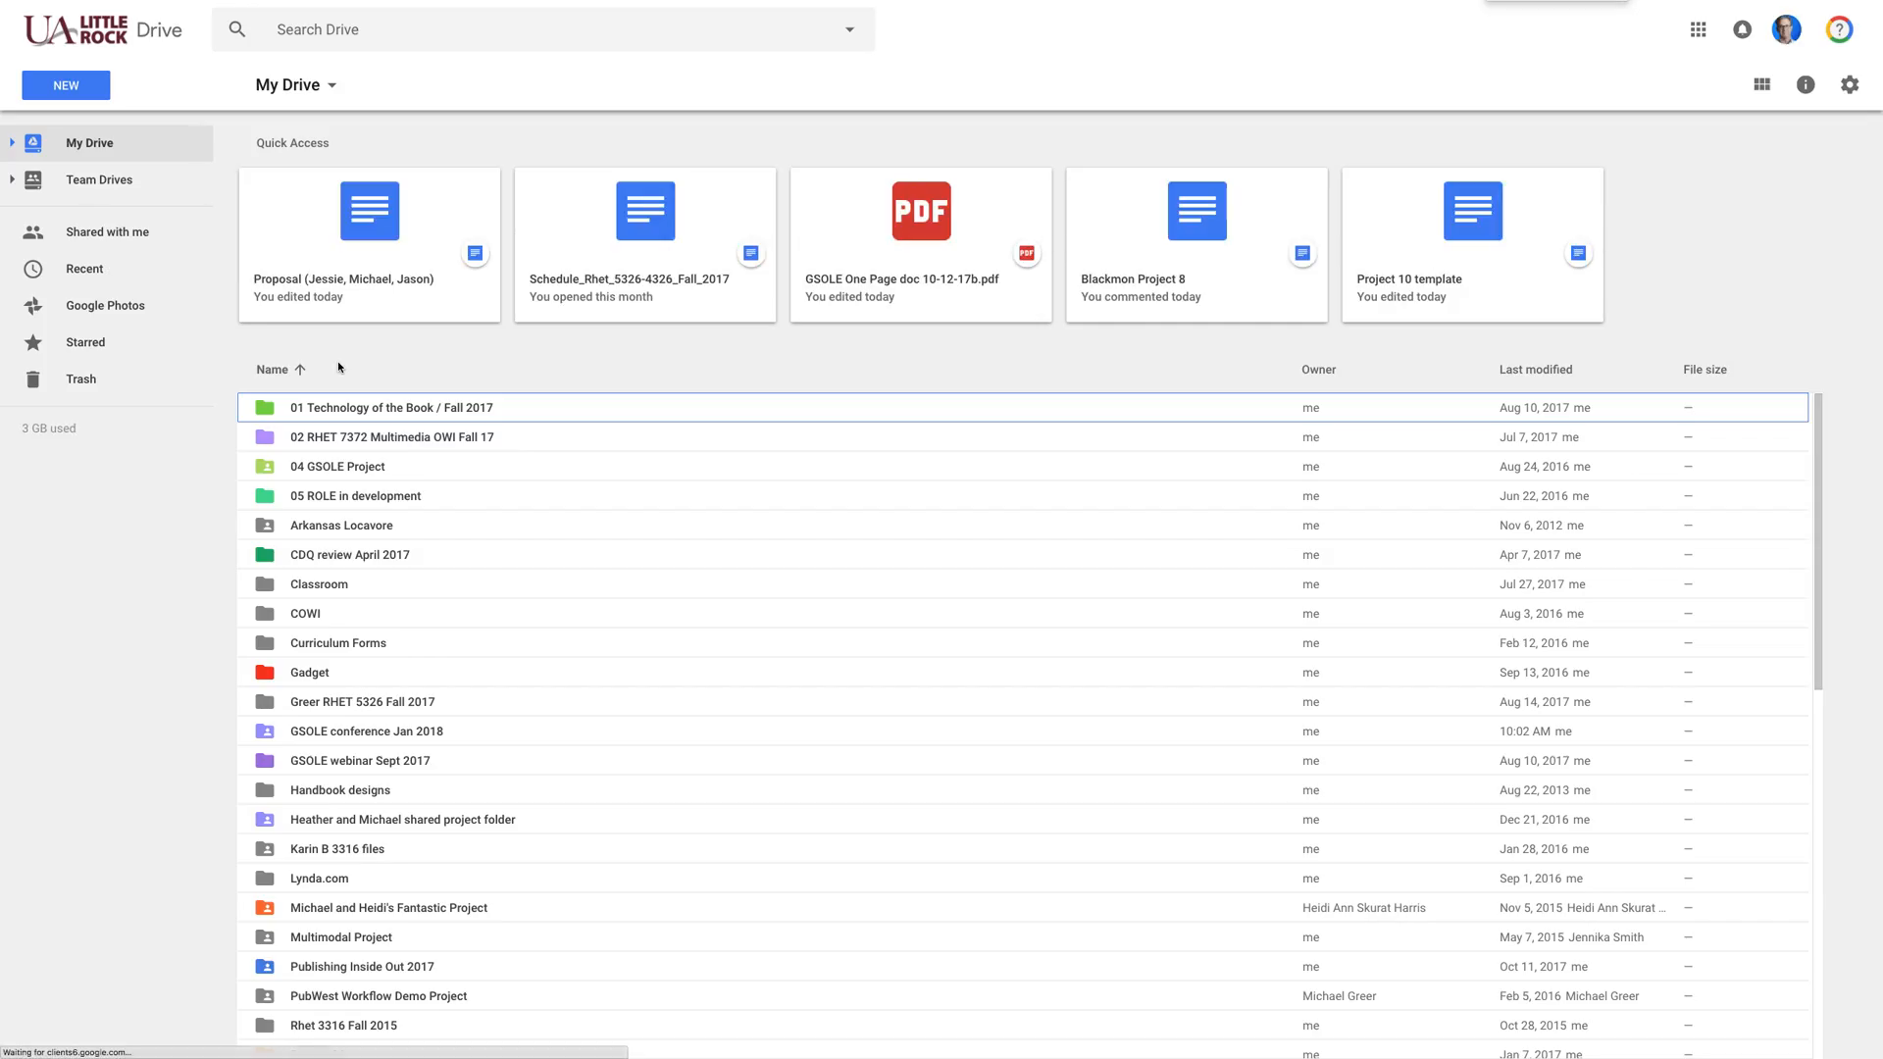
key(ctrl+plus)
key(ctrl+plus)
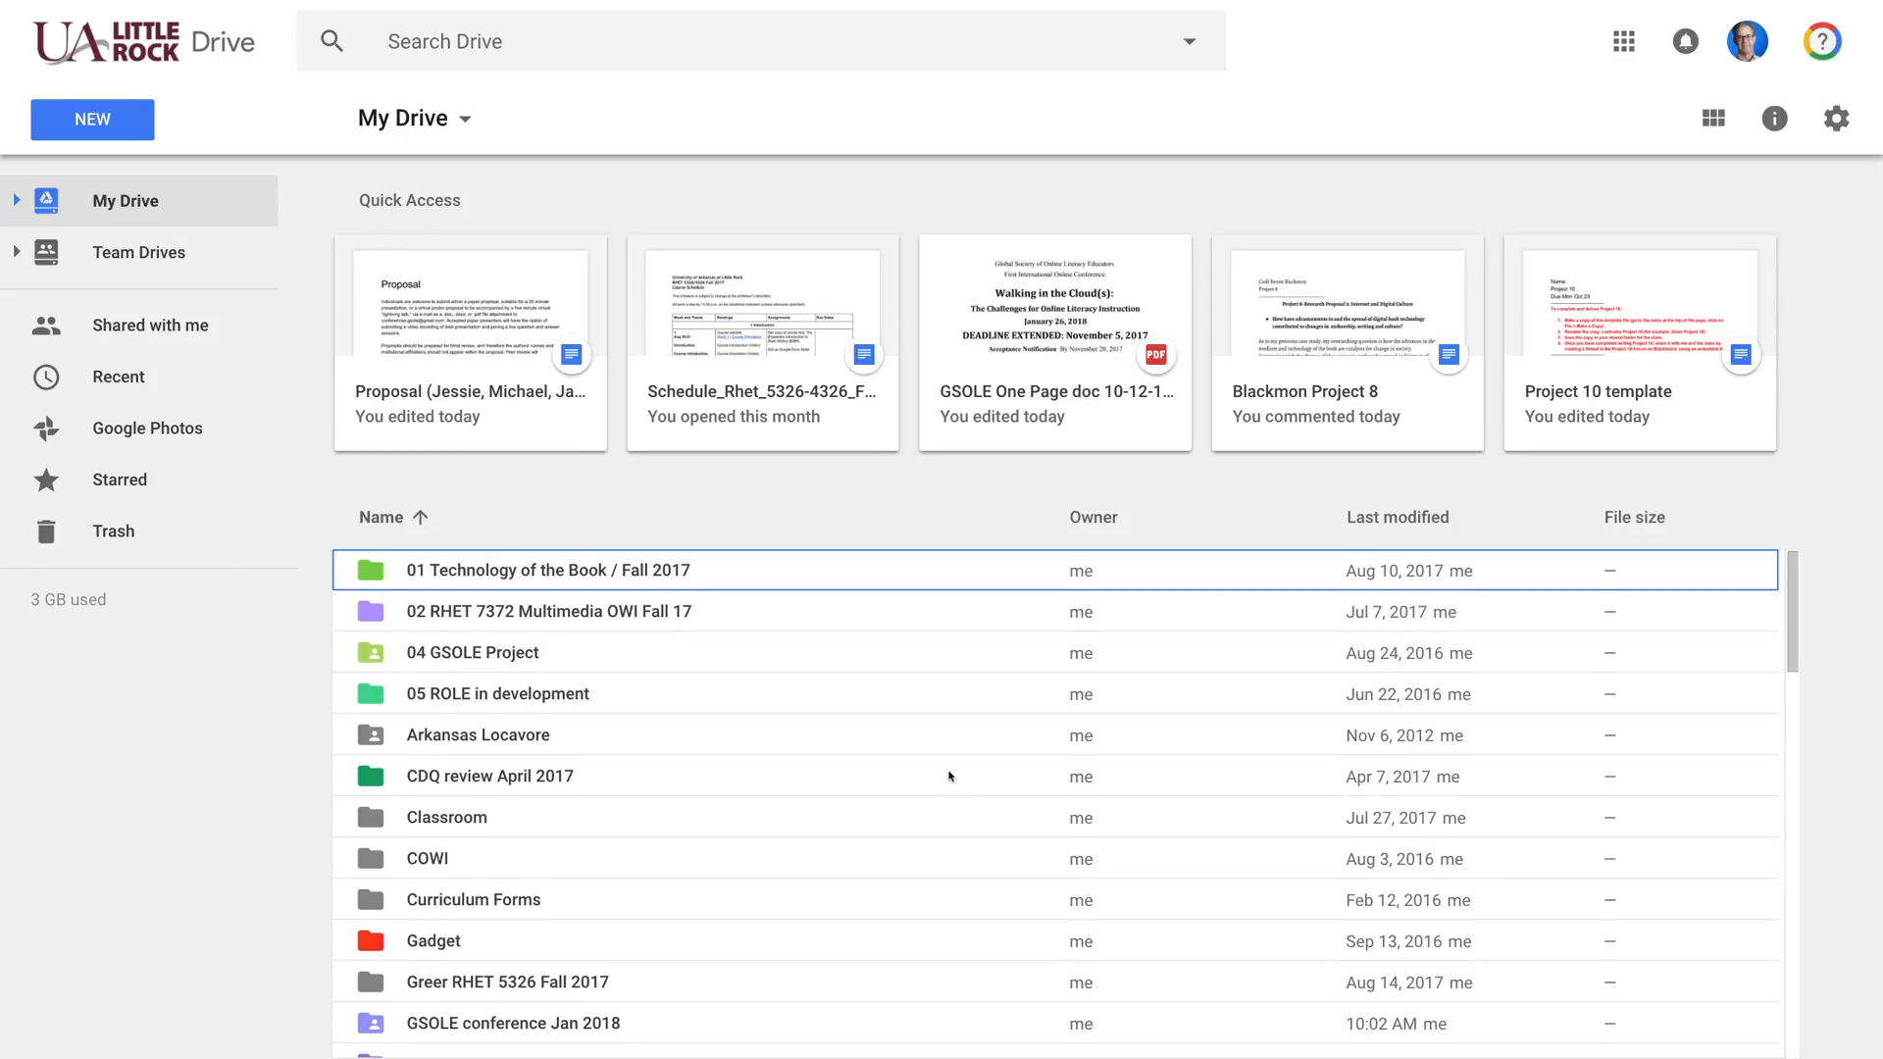
scroll(949, 772, down, 7)
scroll(926, 772, up, 7)
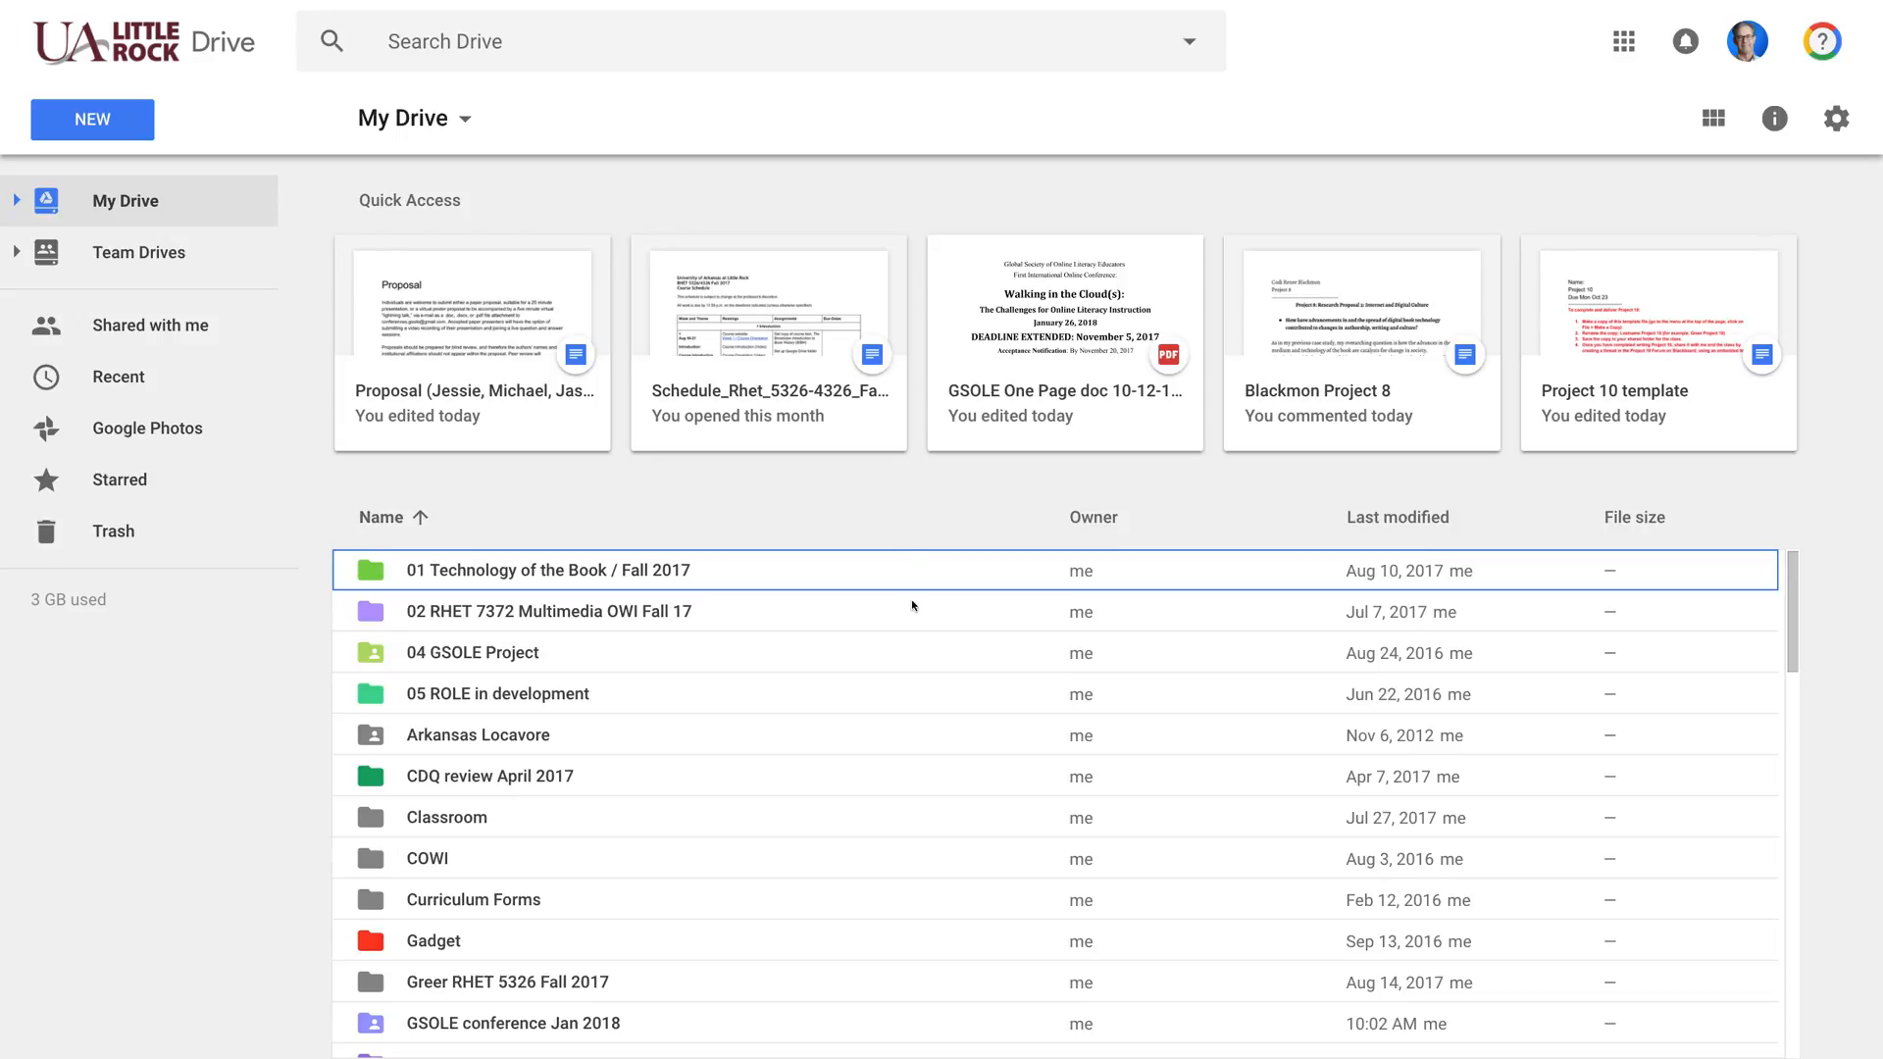
scroll(912, 600, down, 7)
scroll(912, 603, down, 10)
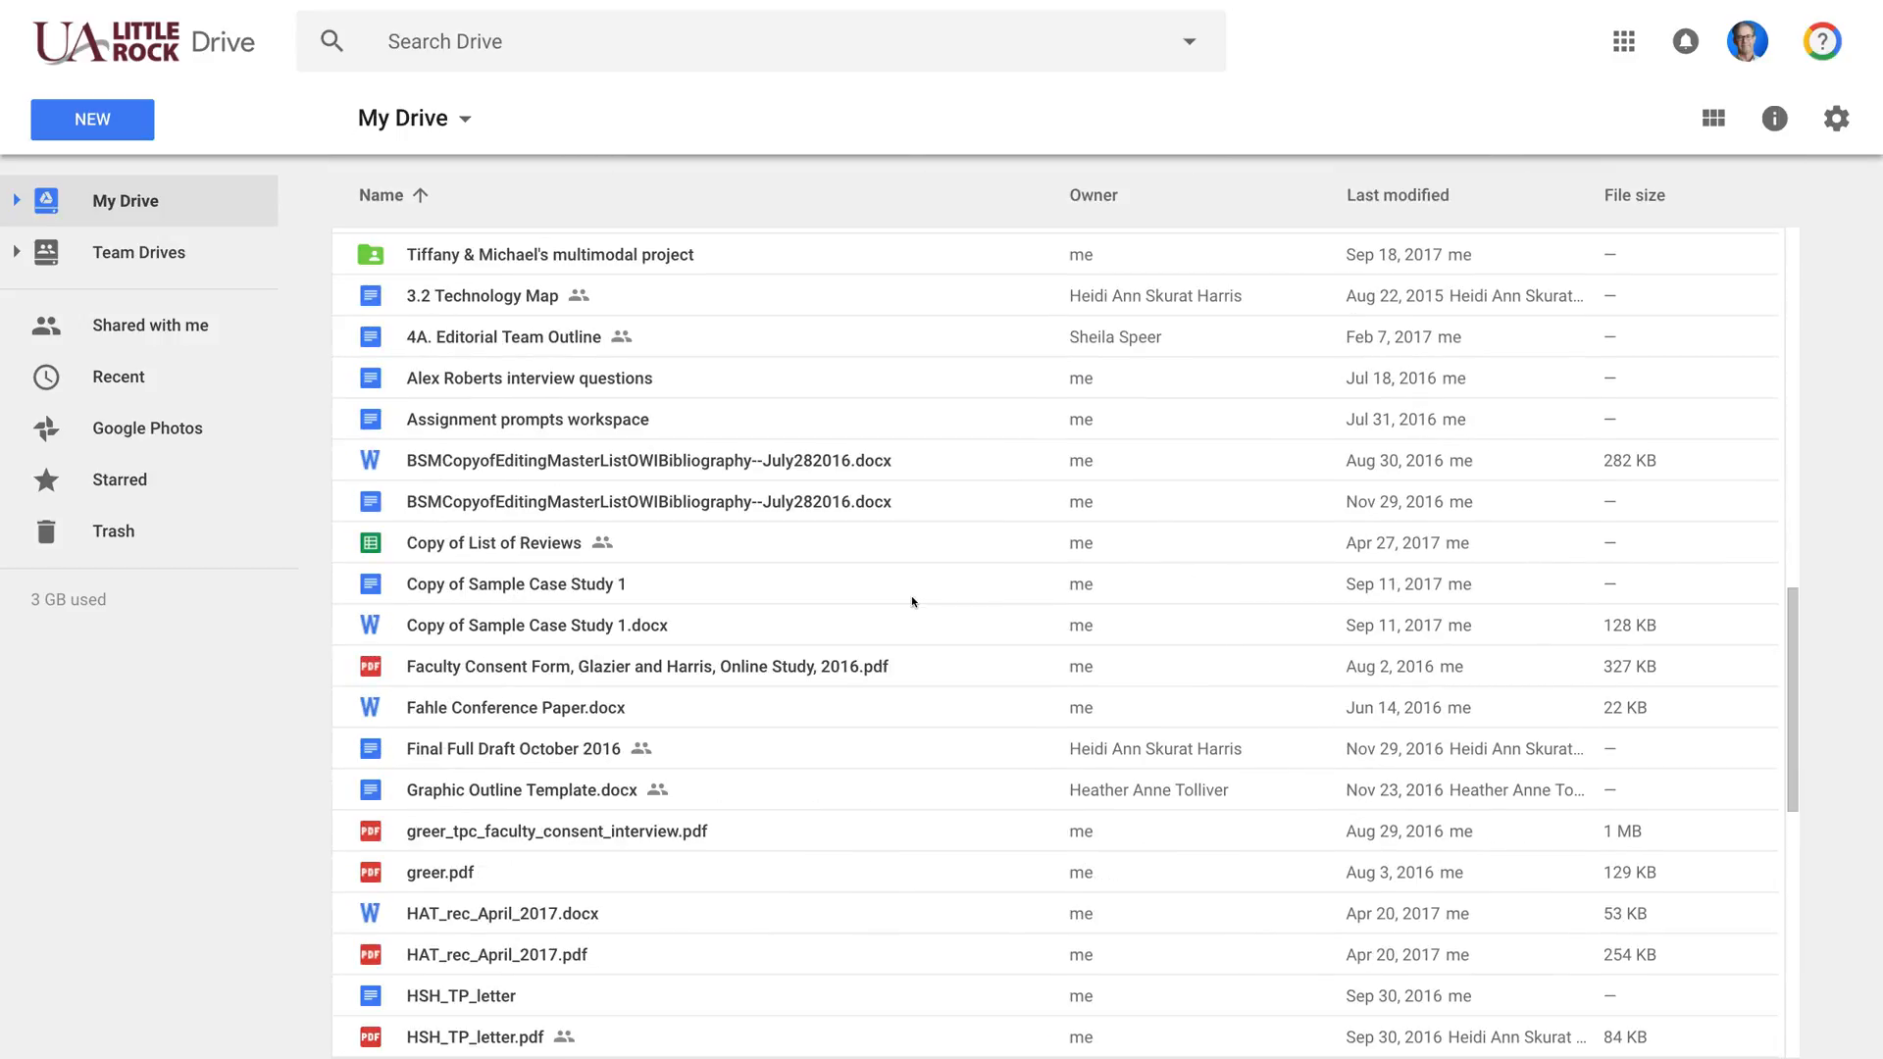
key(Home)
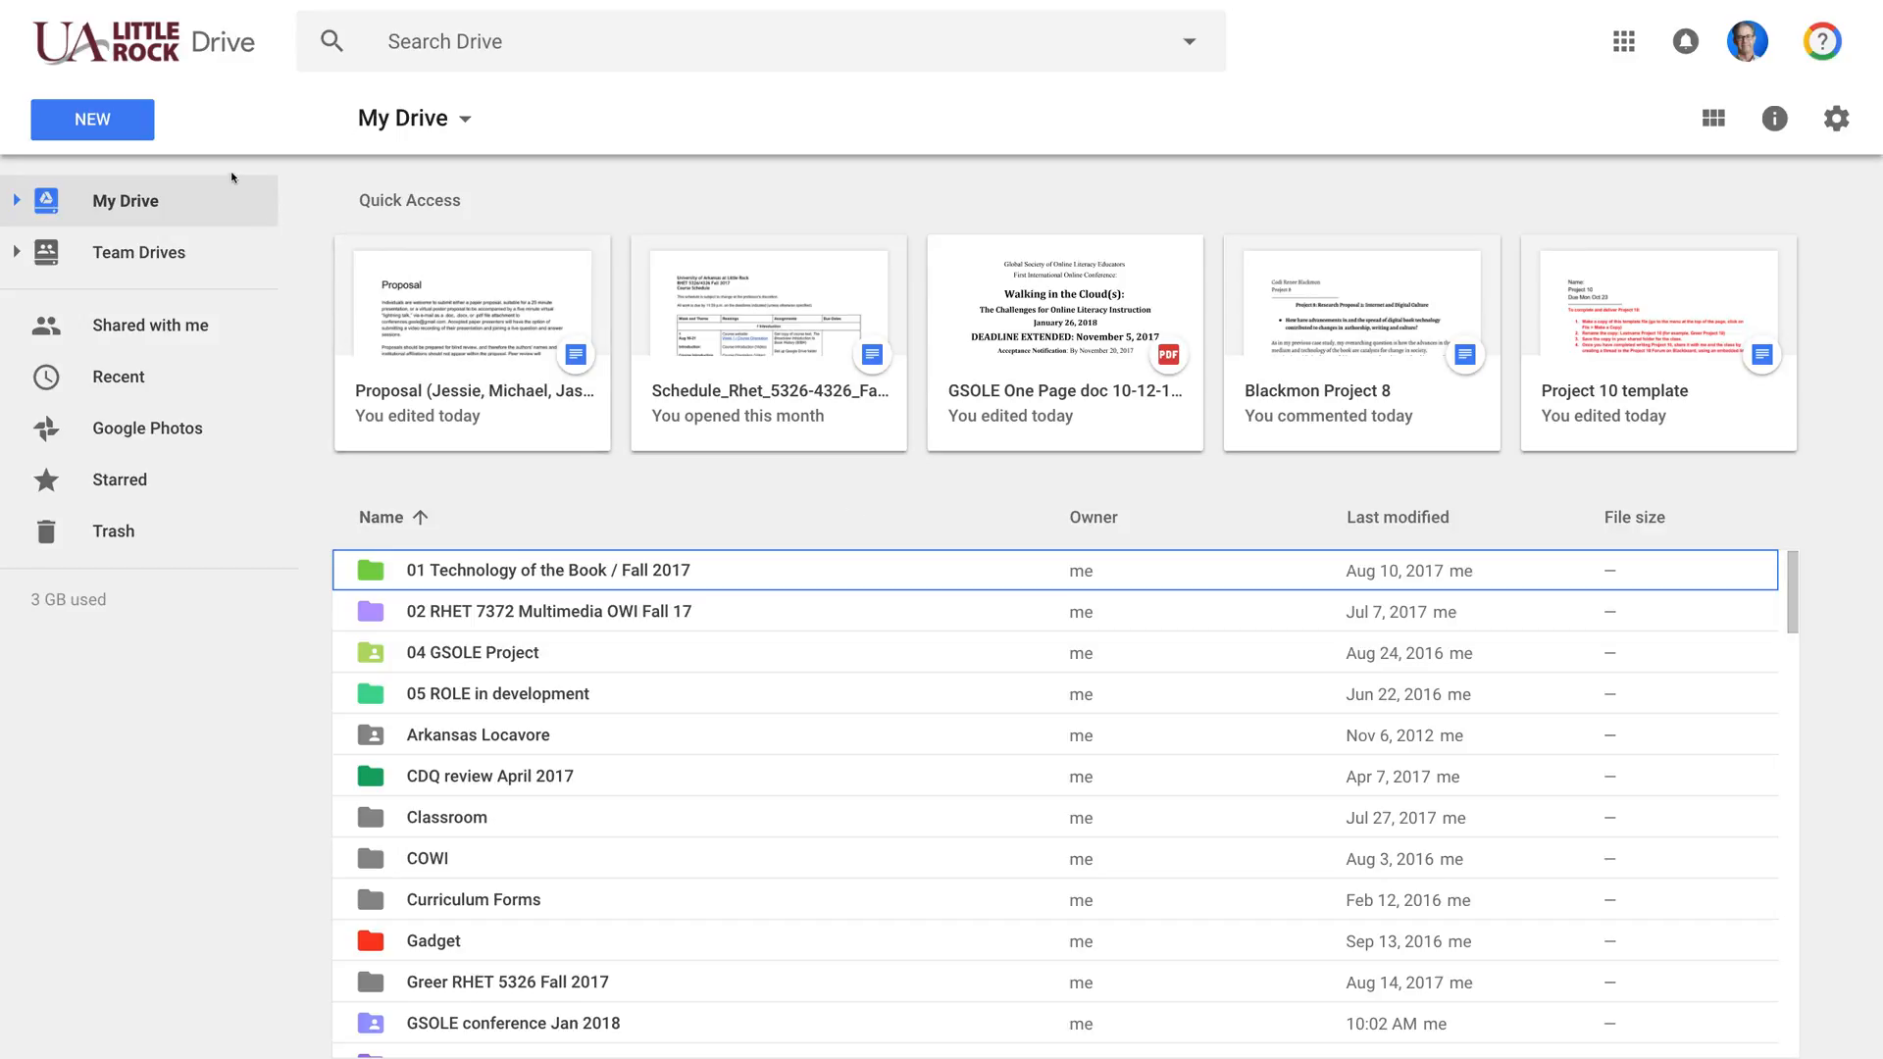
click(112, 131)
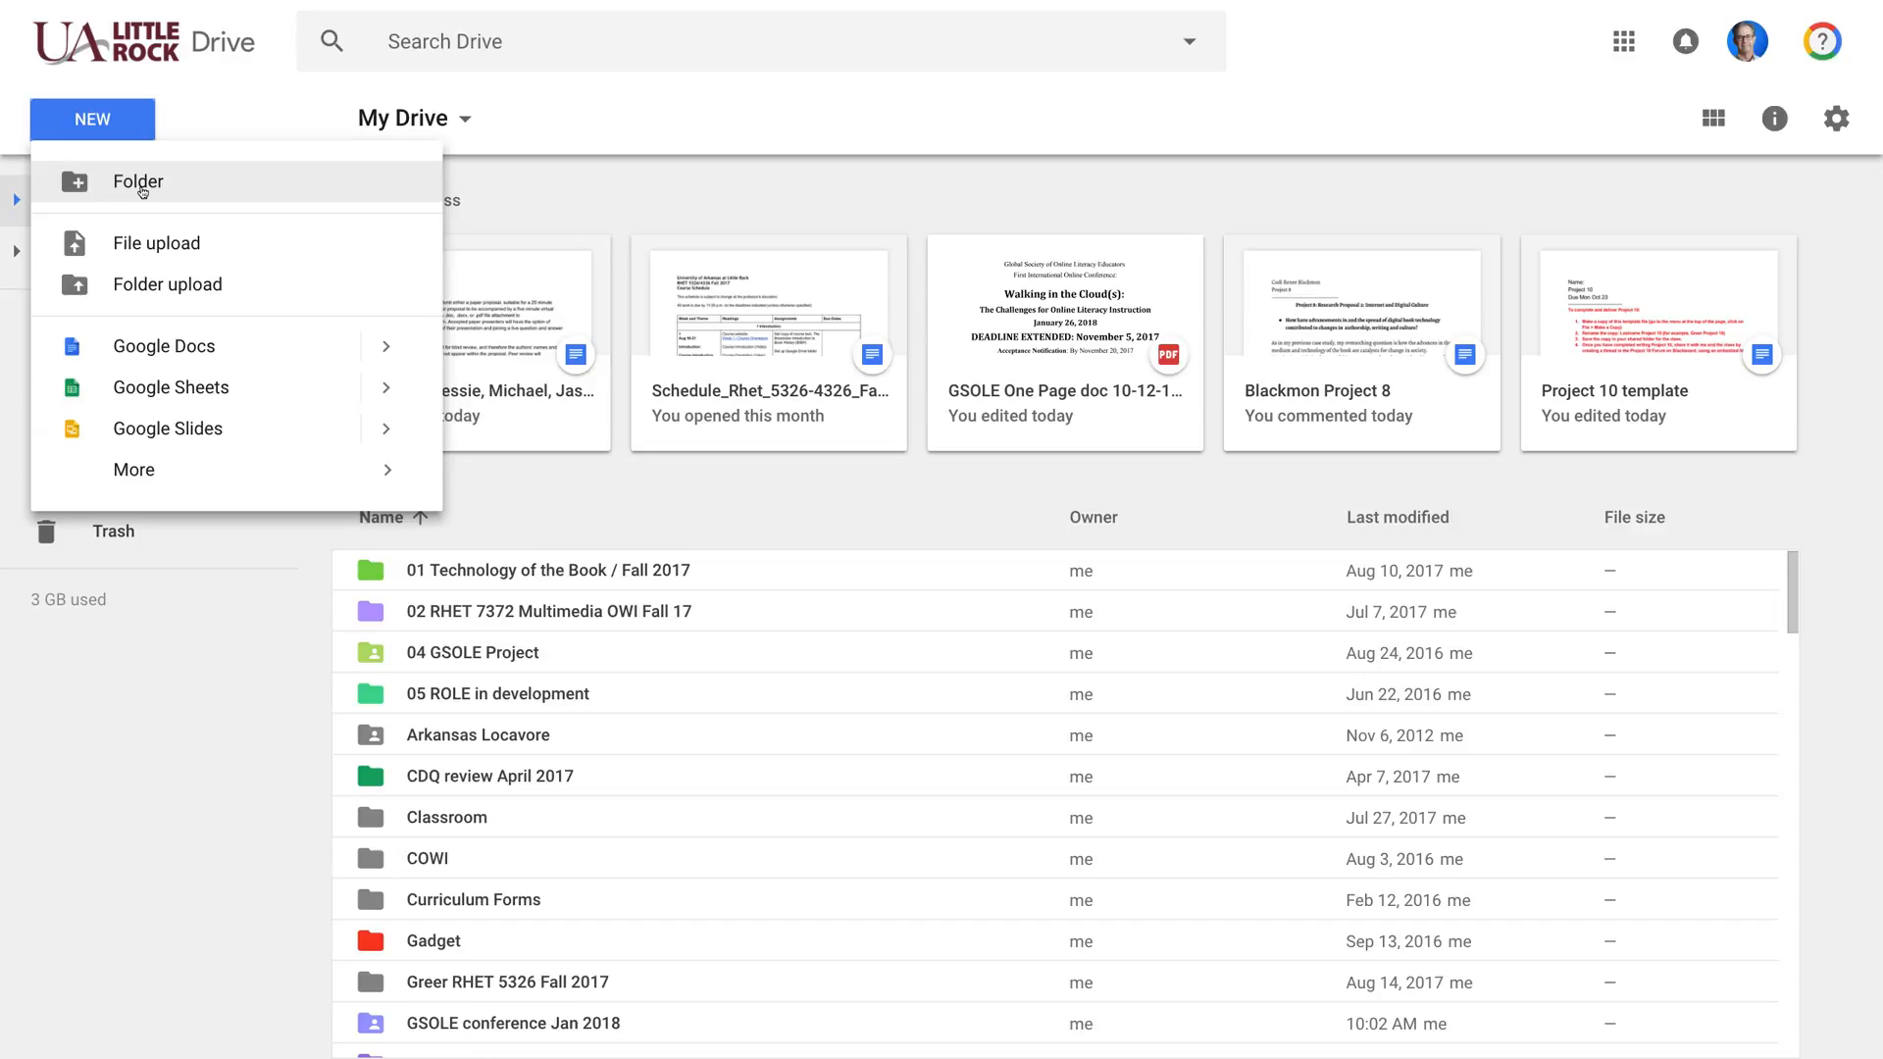
click(142, 188)
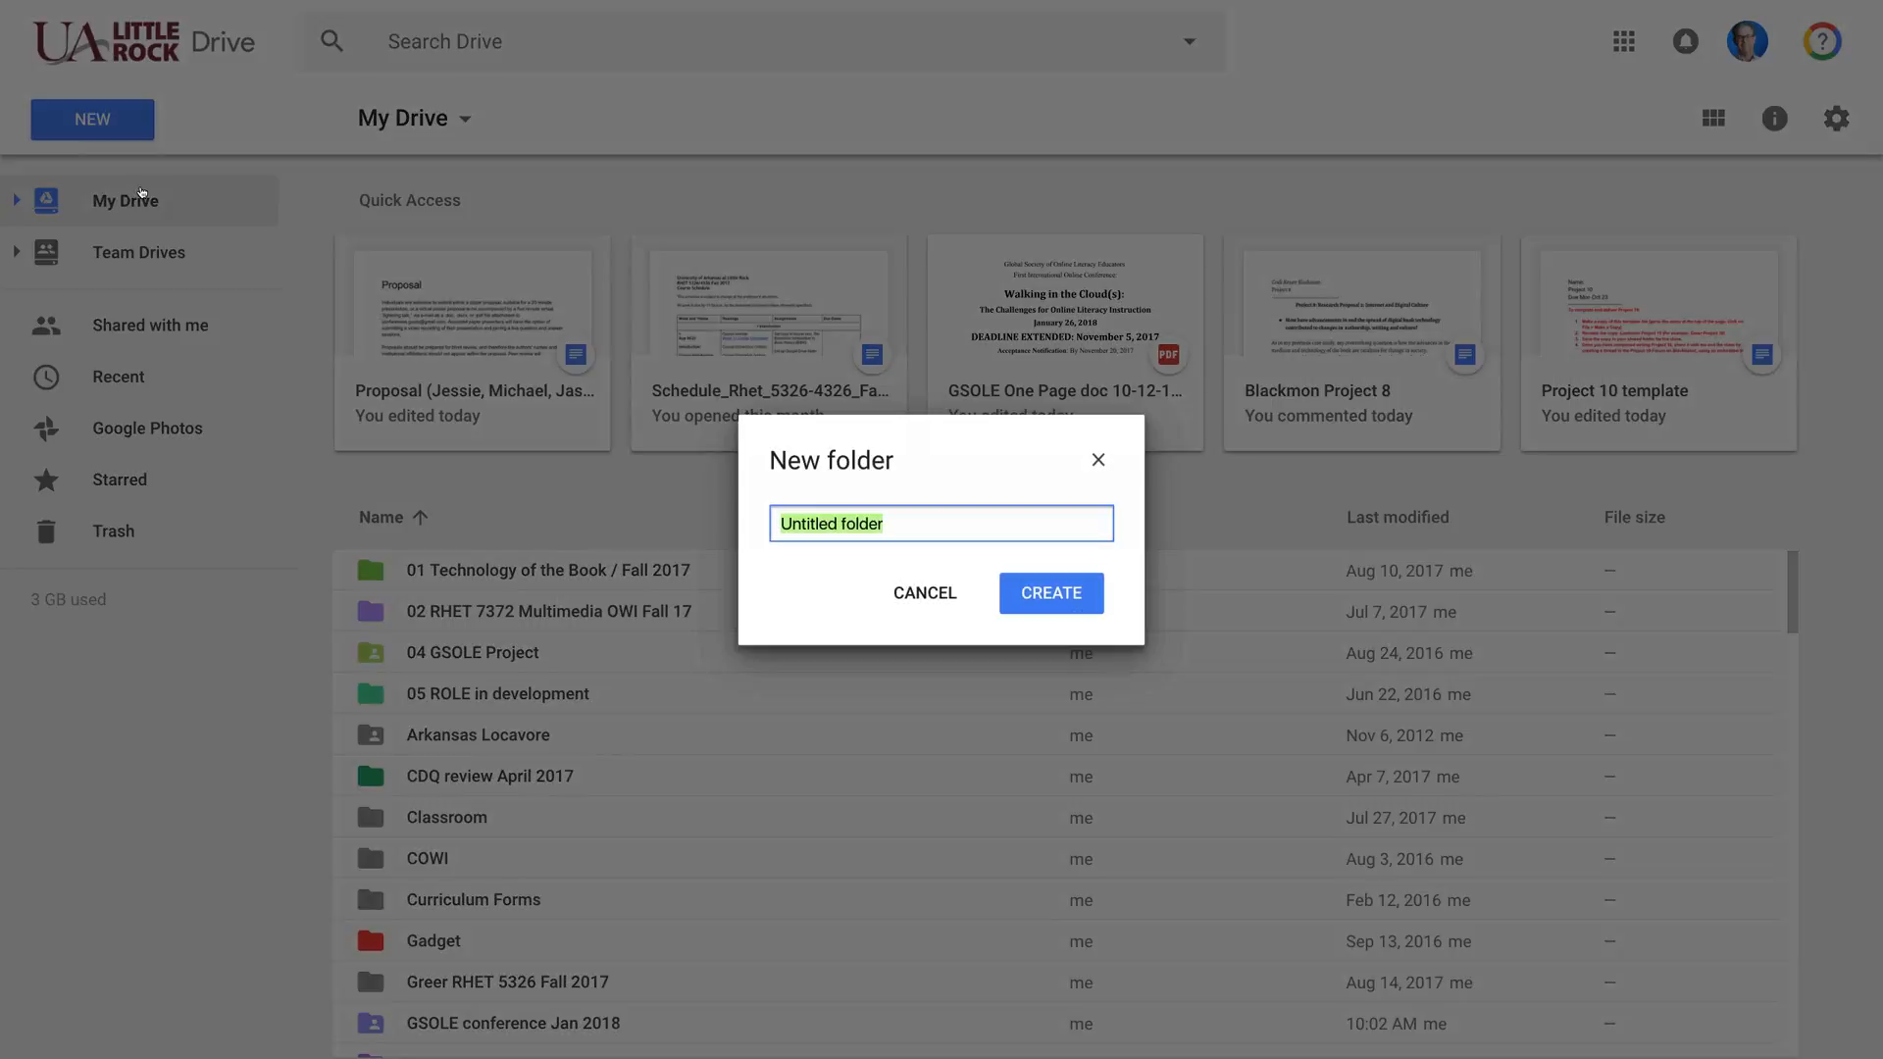
text(Greer )
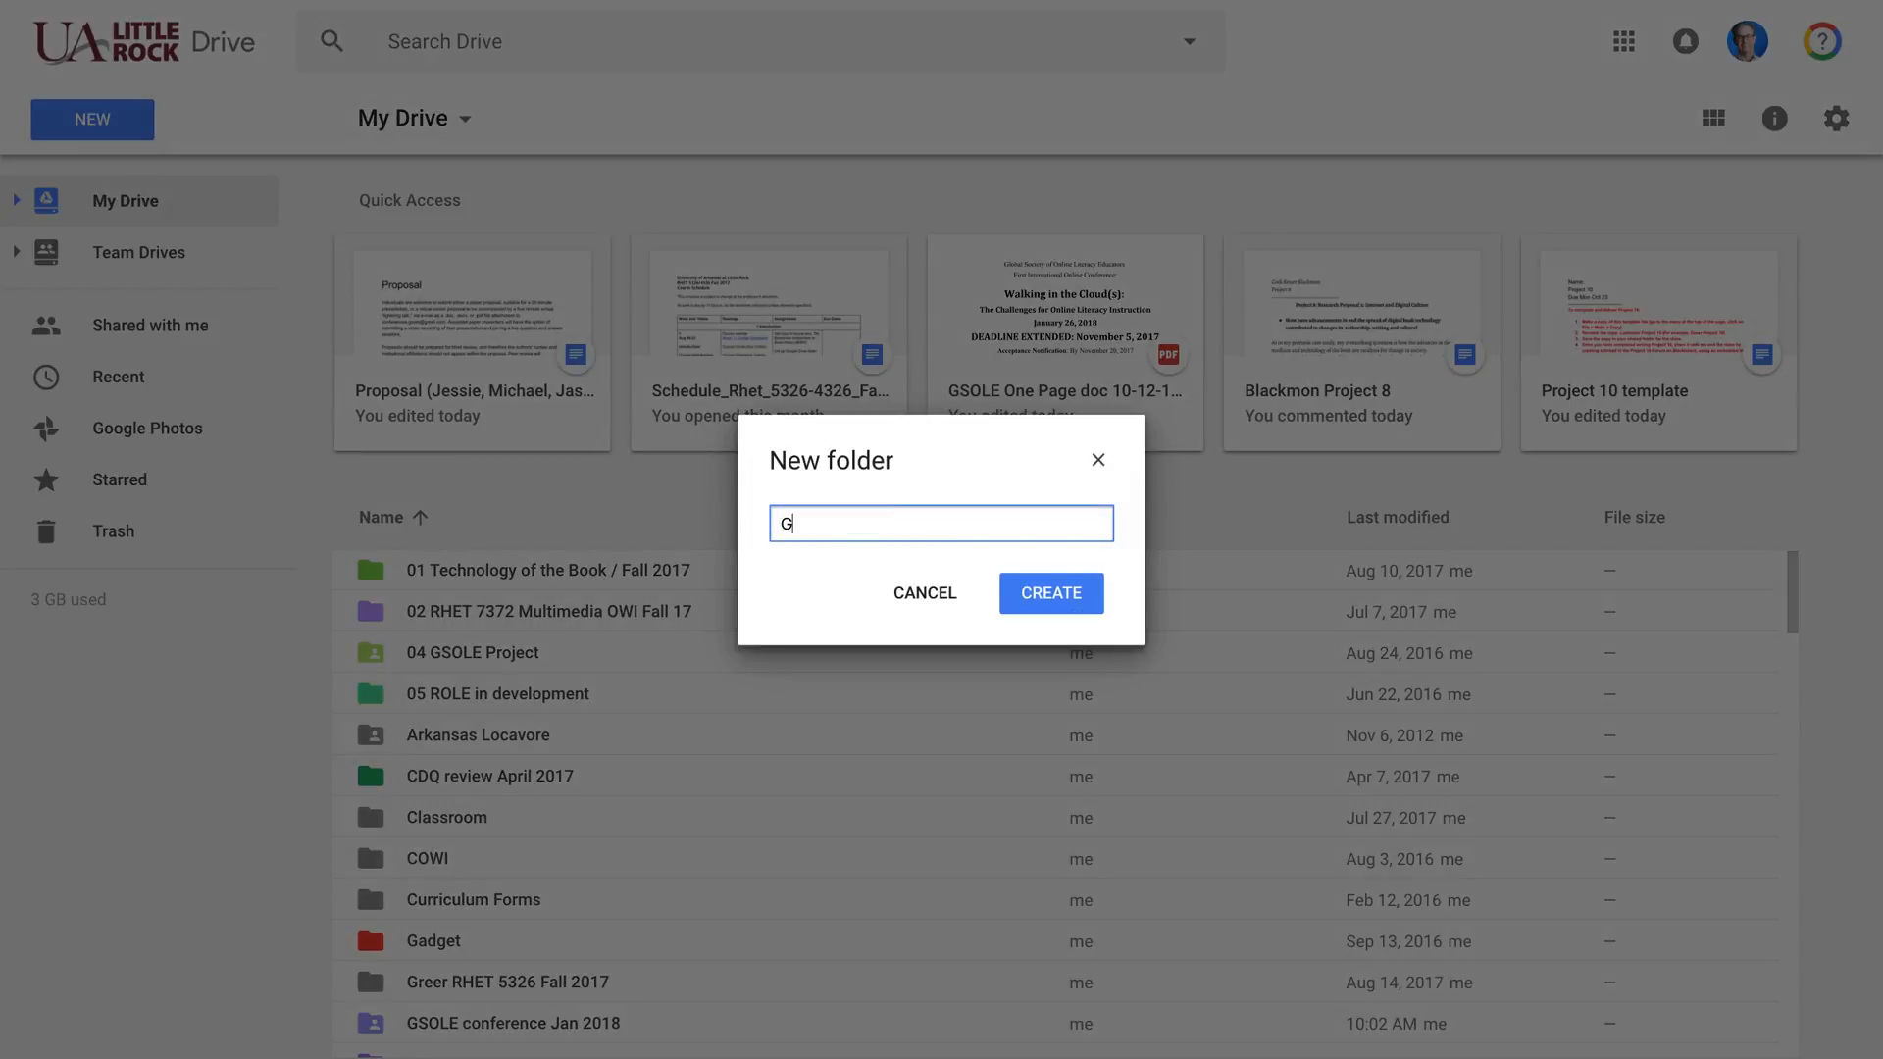
text(Rhet 7372)
click(1047, 605)
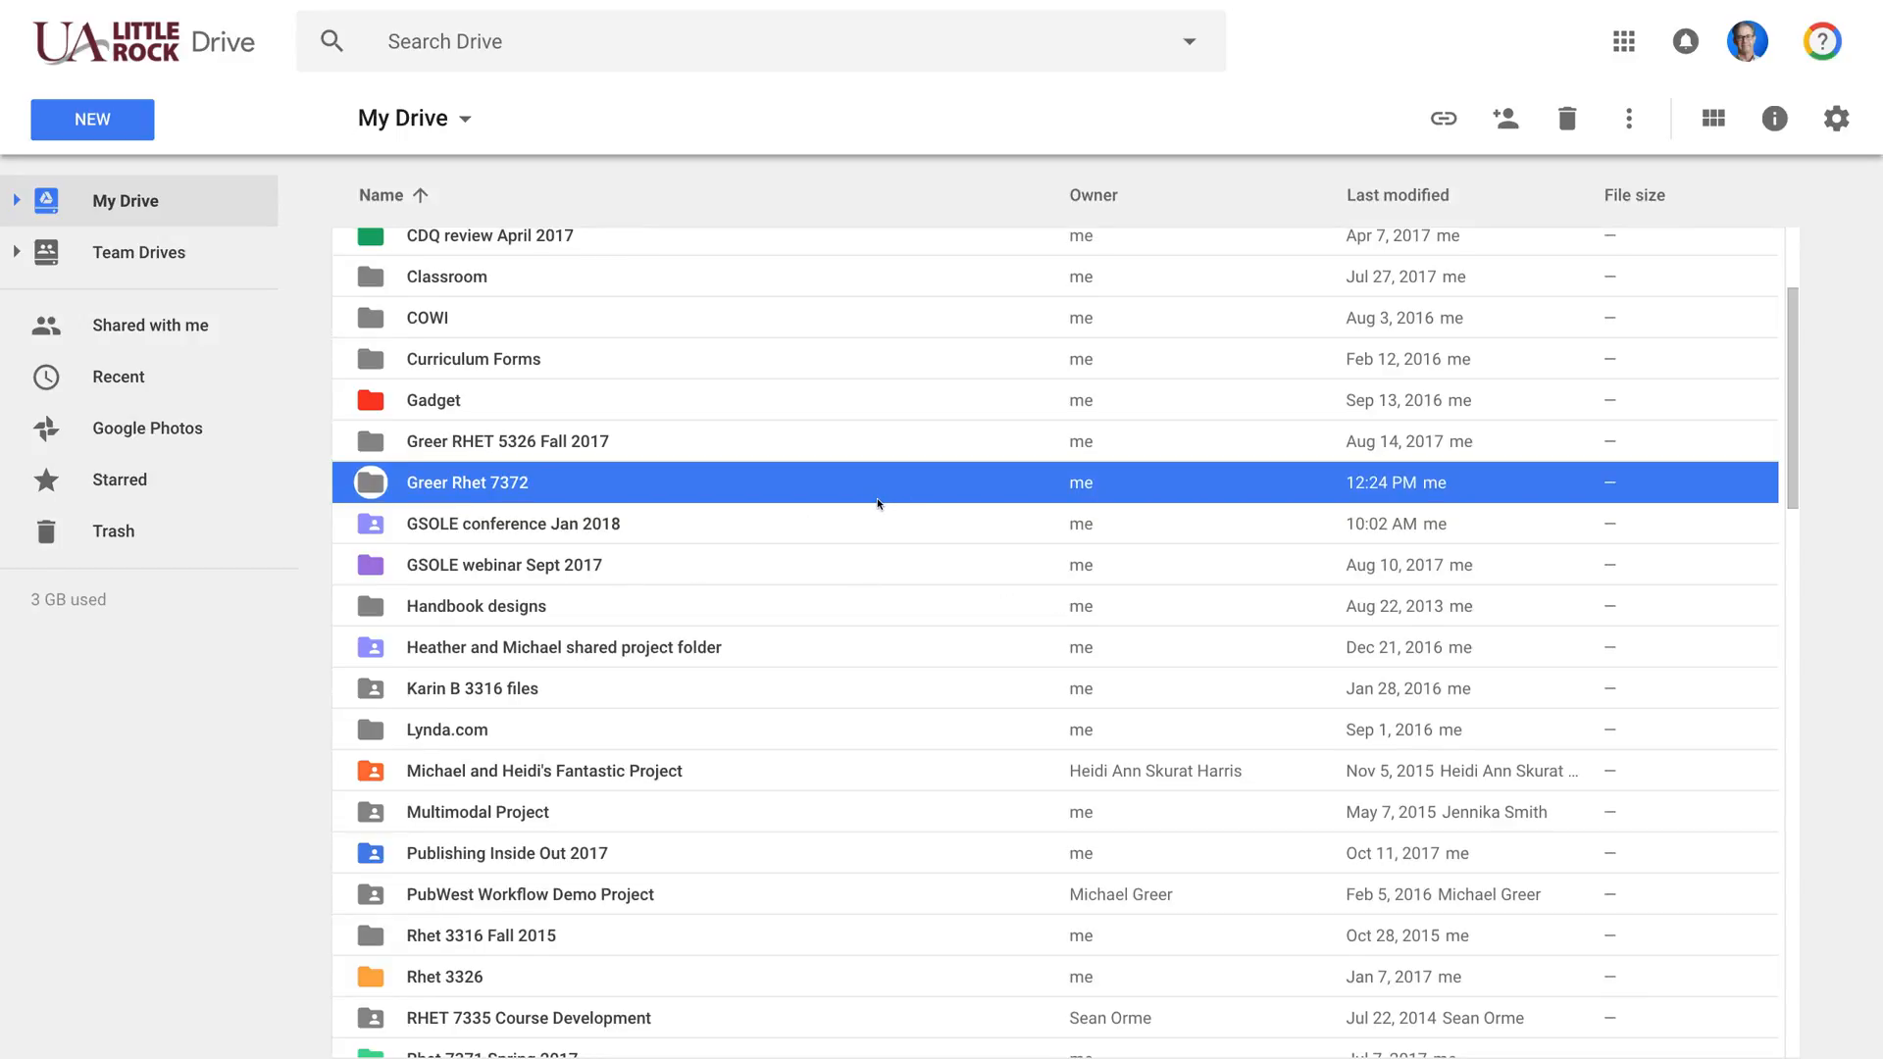
Step: Open the Greer Rhet 7372 folder to confirm it's empty, then go back and select it in My Drive
double_click(478, 487)
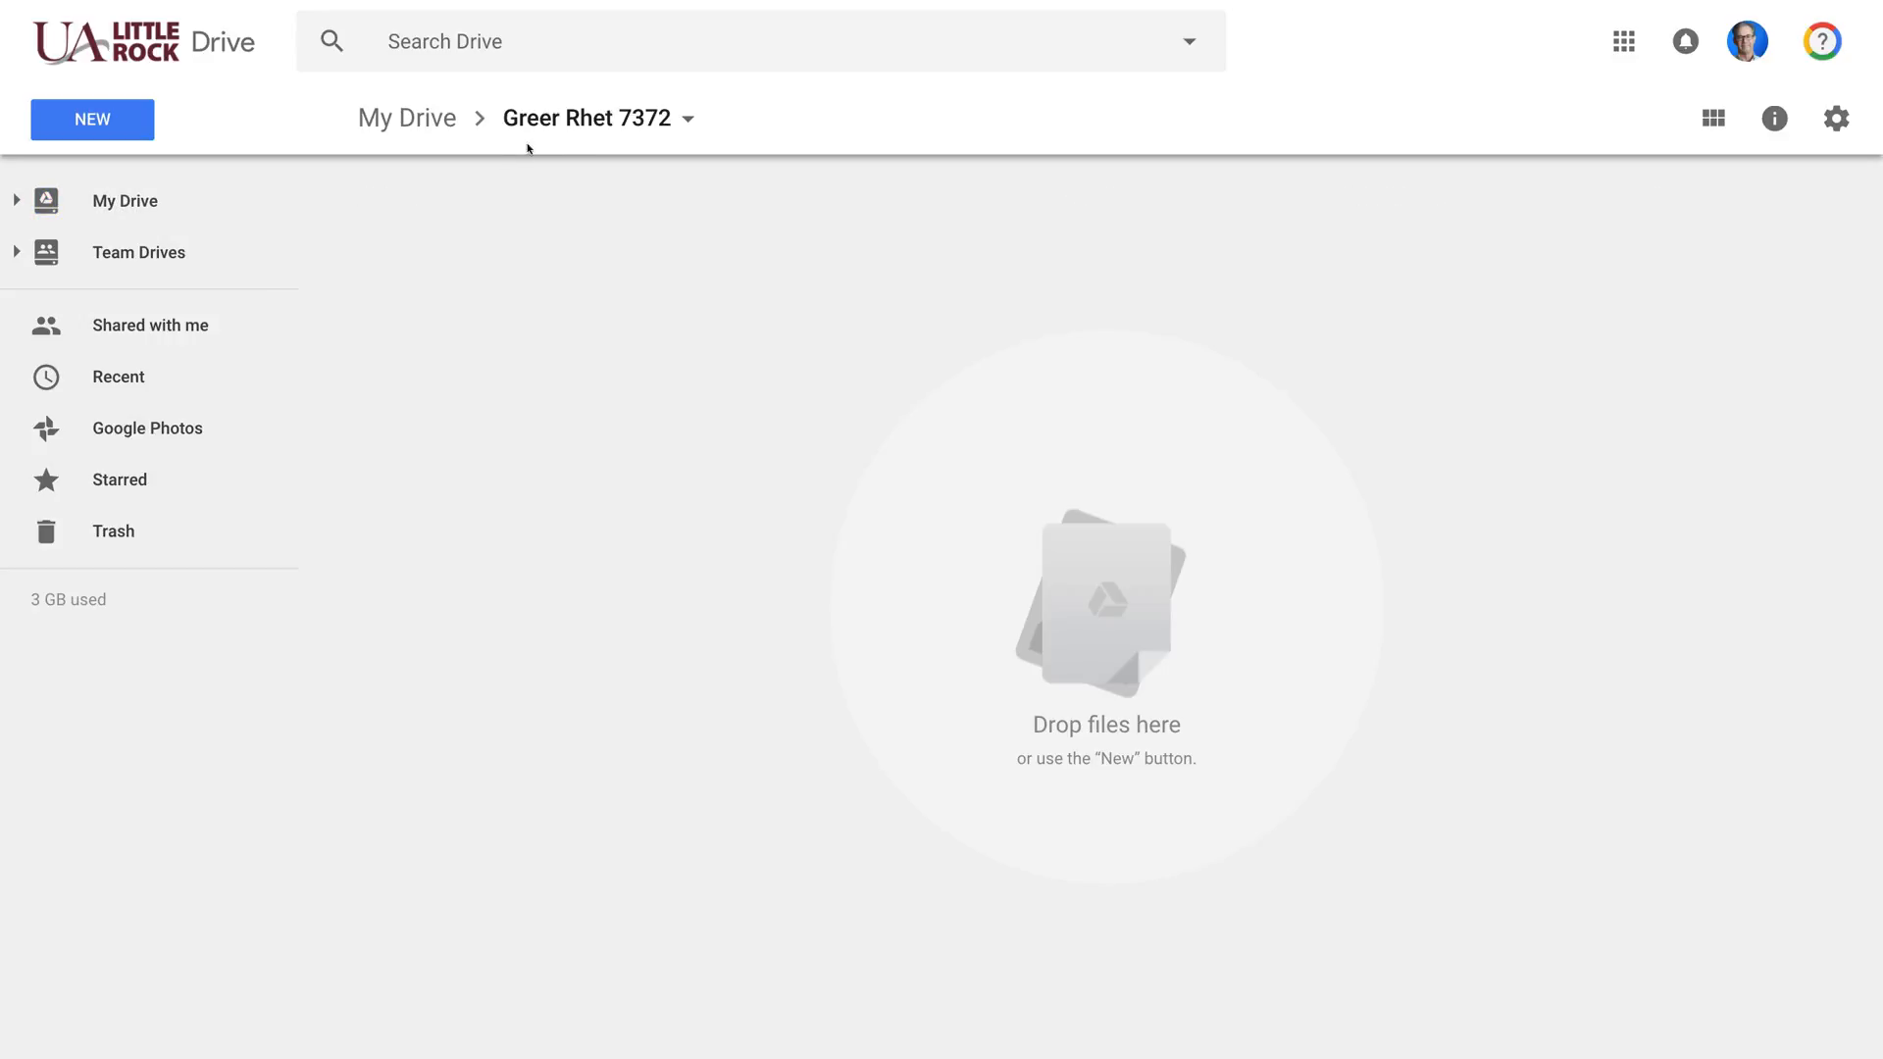
click(432, 119)
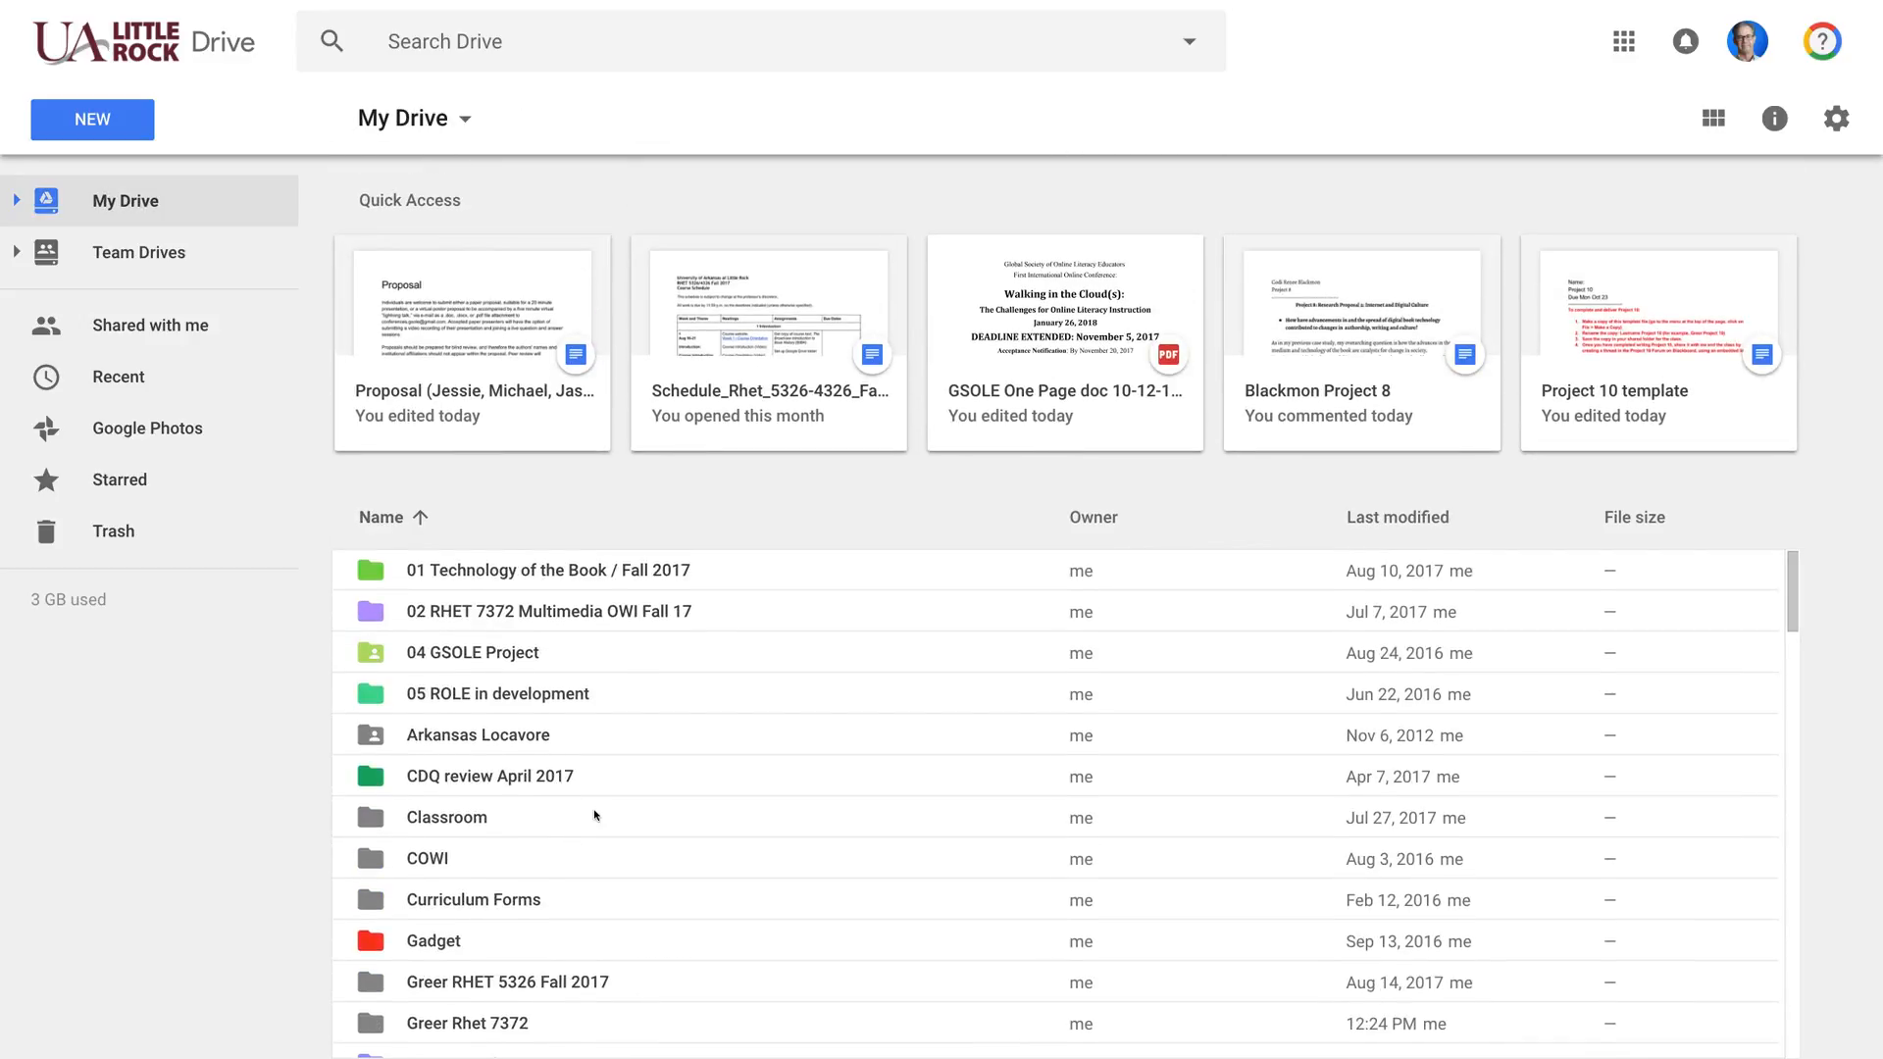
scroll(598, 804, down, 8)
scroll(597, 801, up, 1)
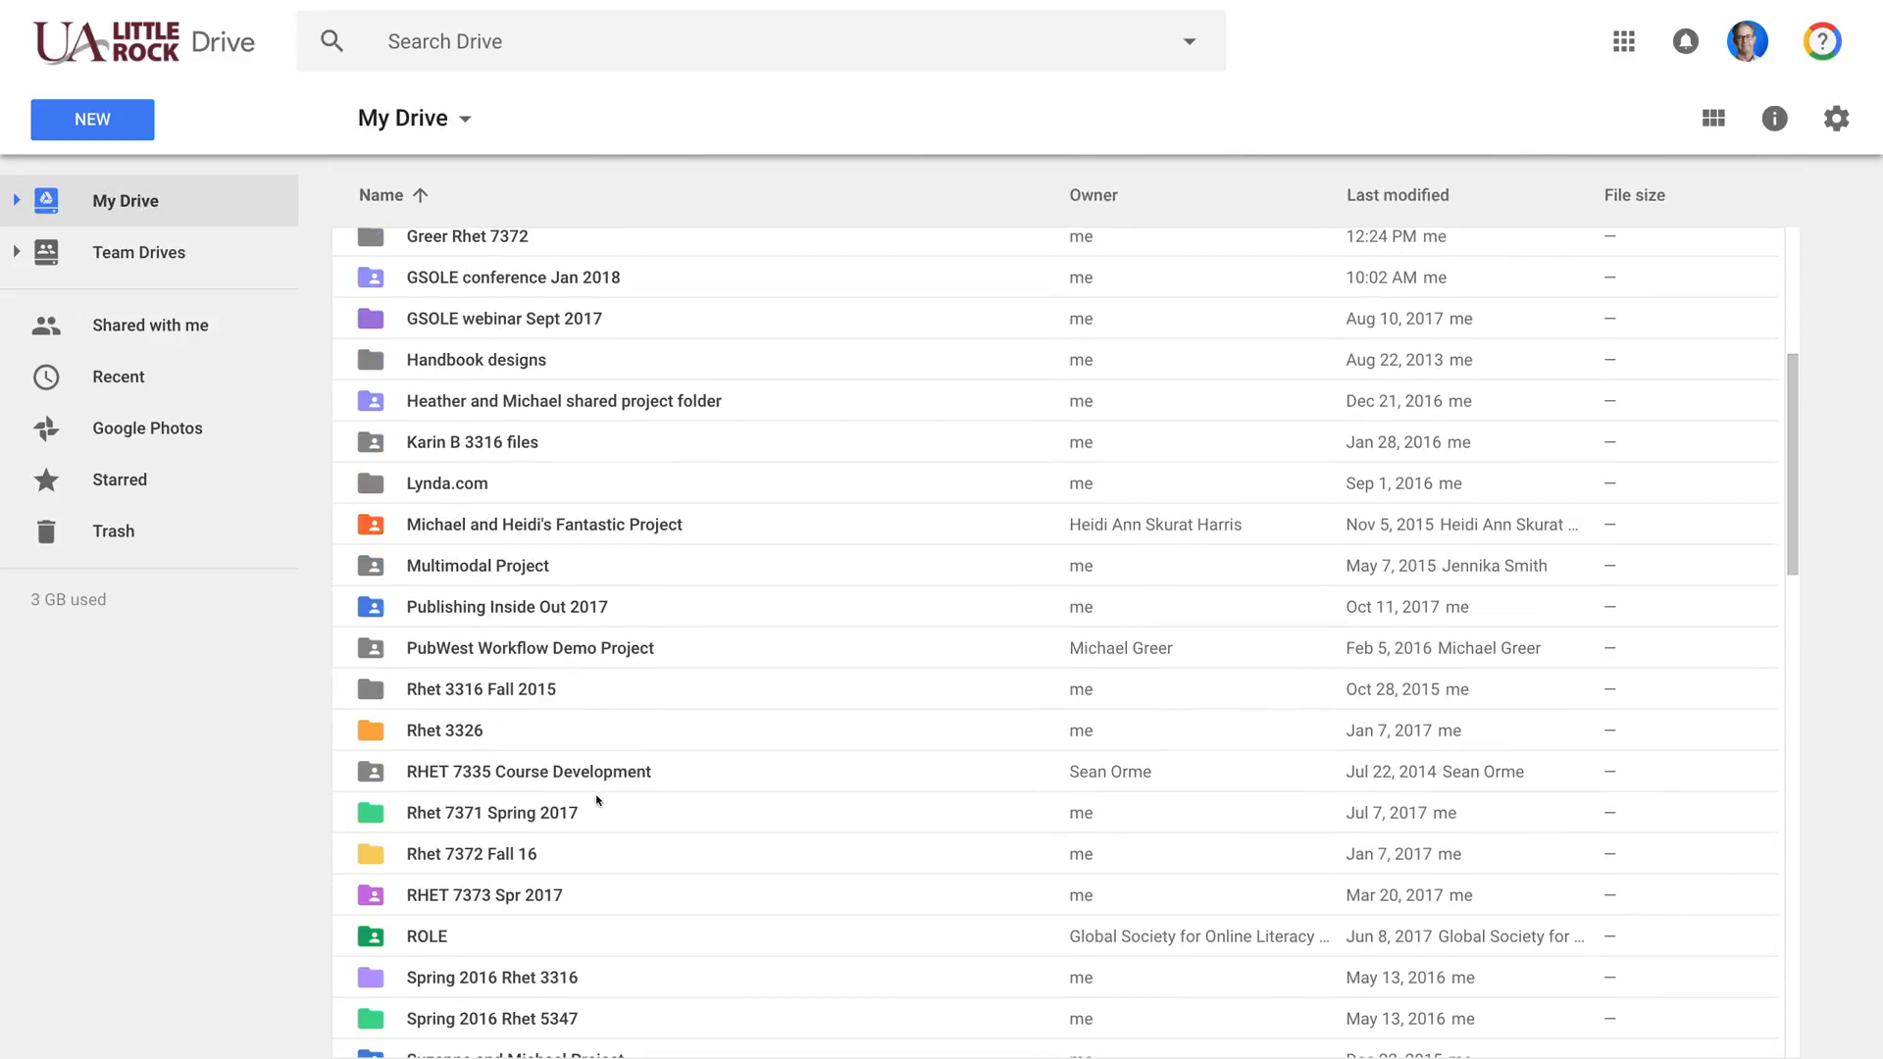
scroll(518, 315, up, 2)
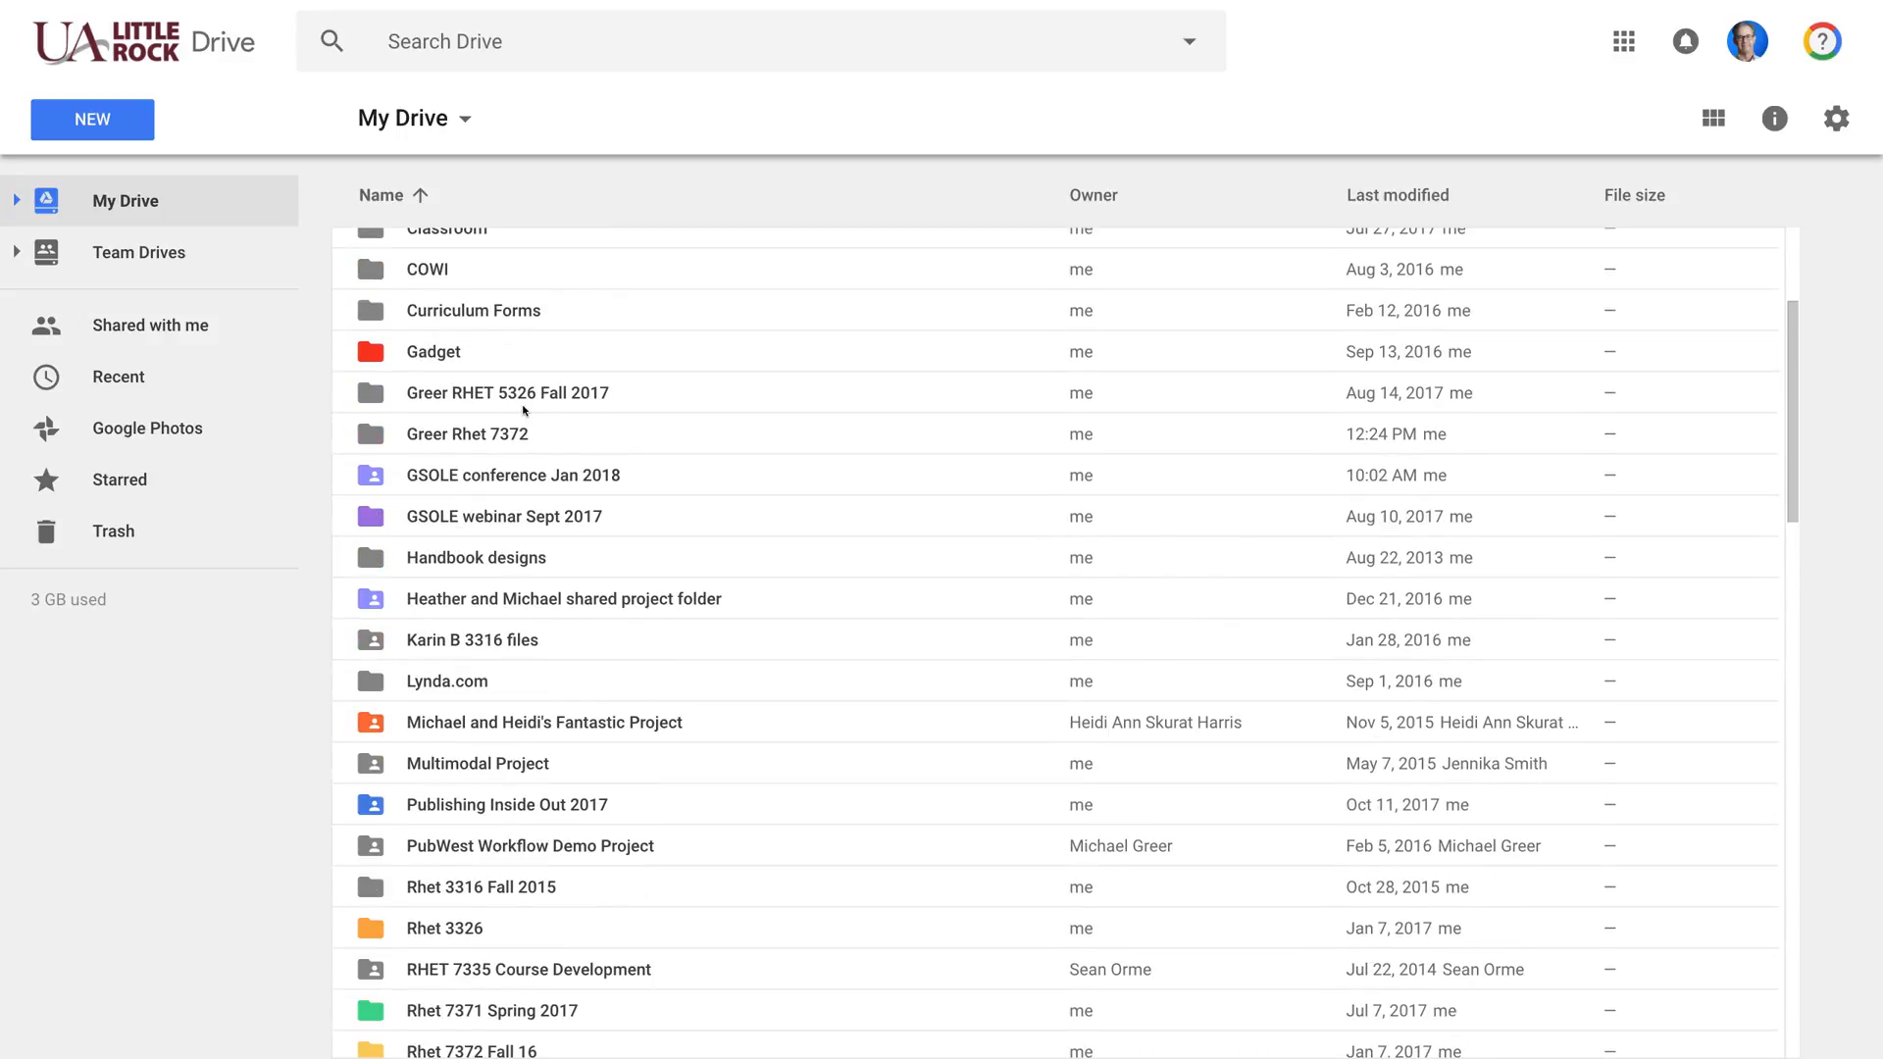
click(521, 439)
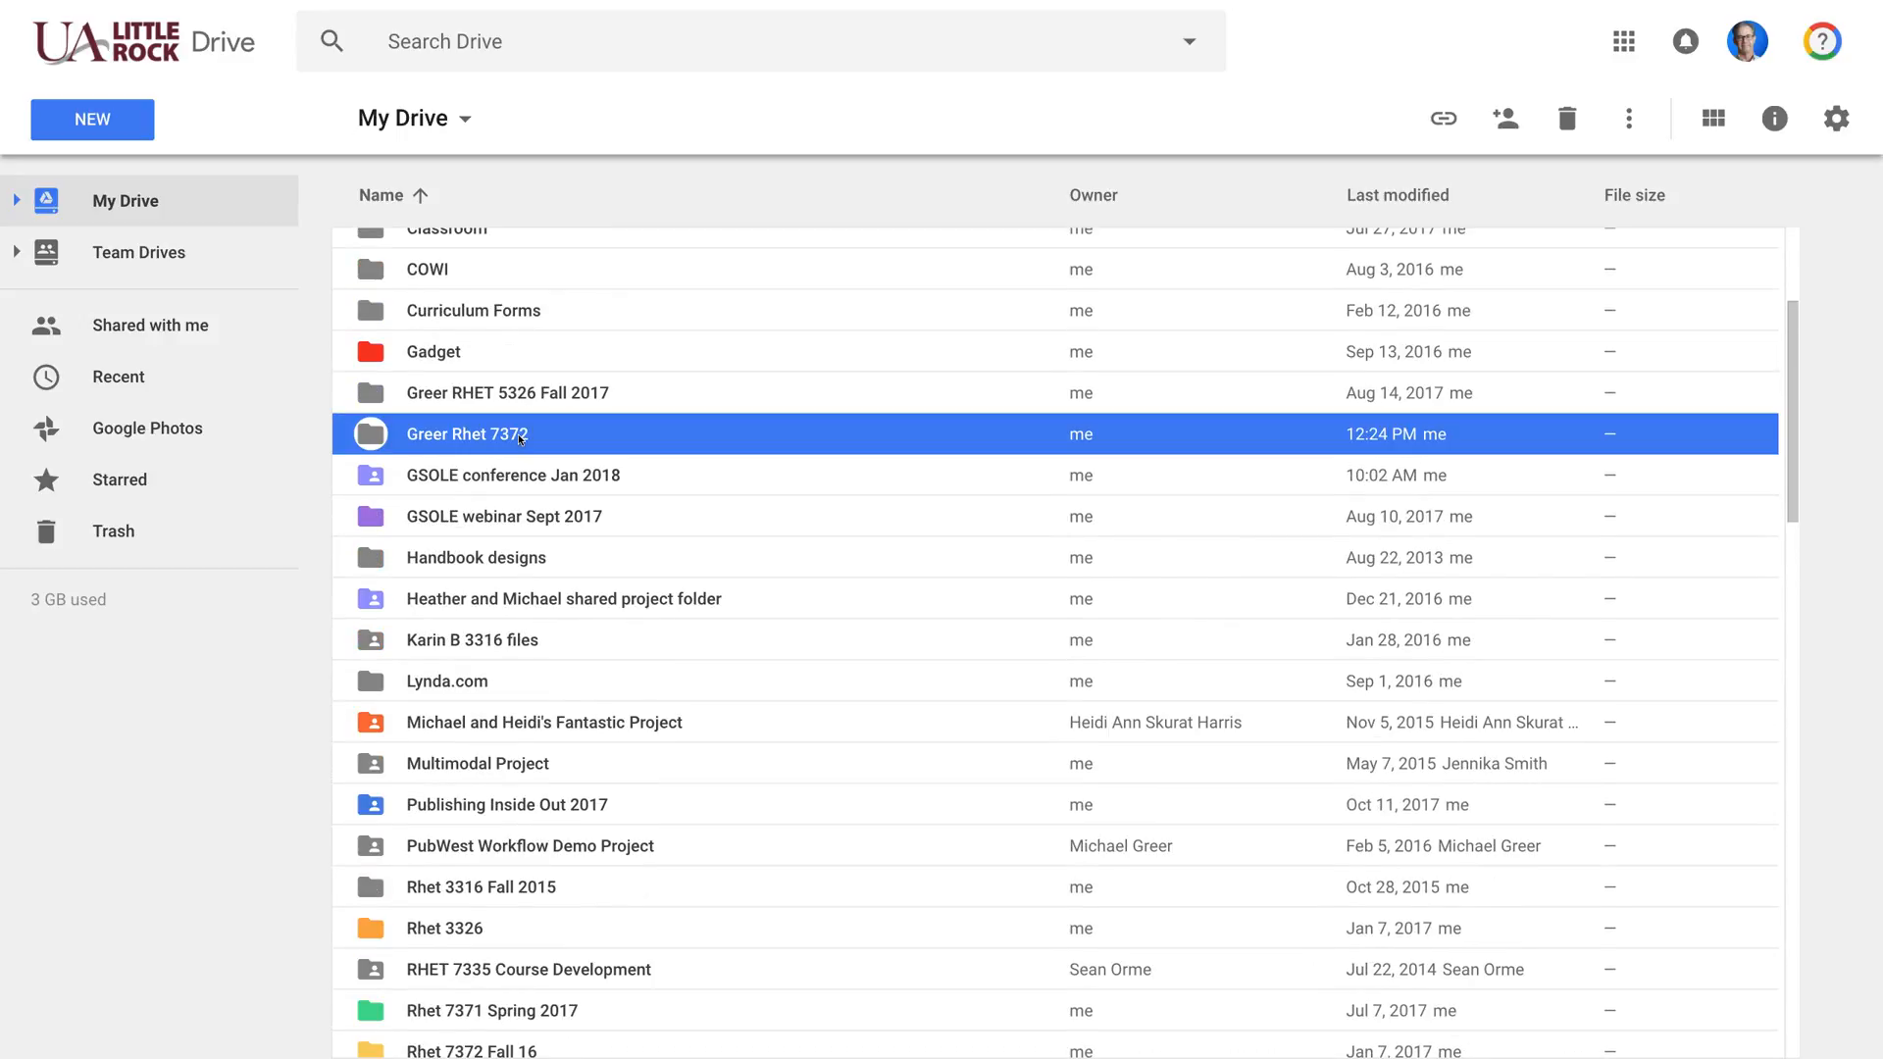
right_click(521, 438)
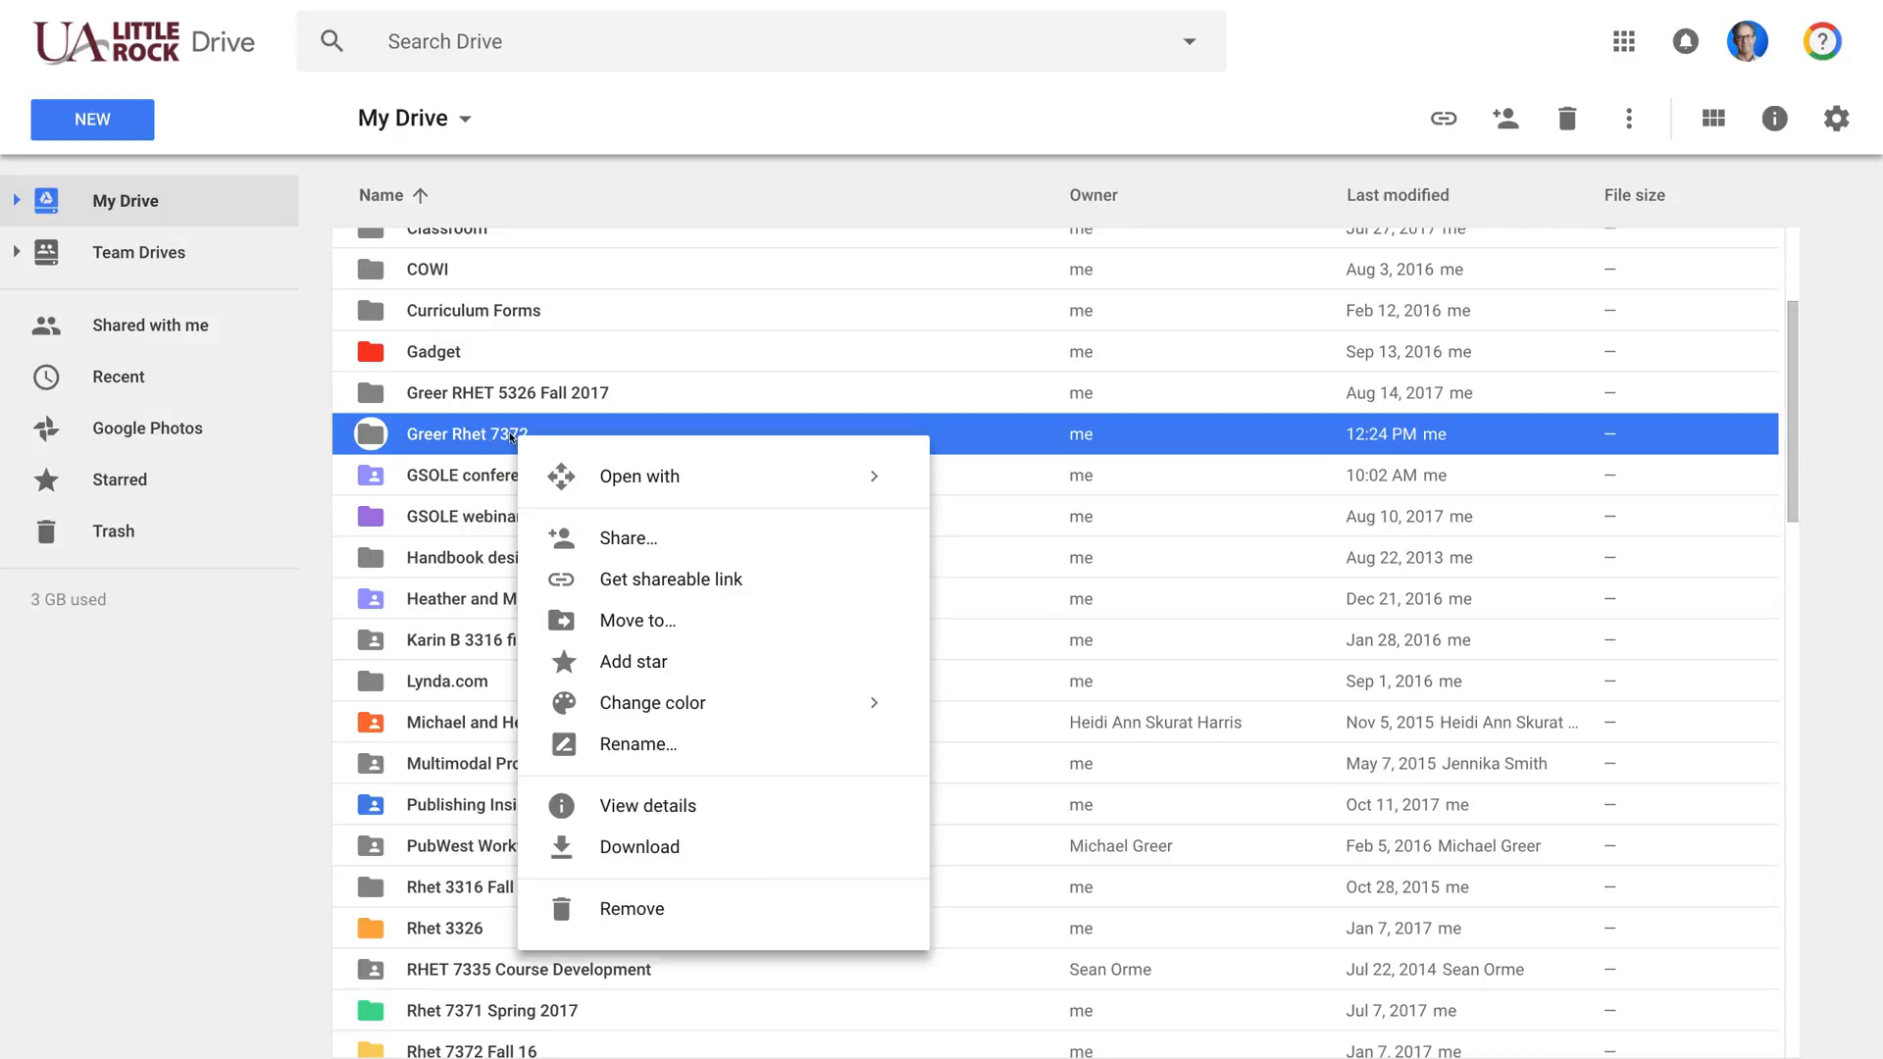
click(629, 542)
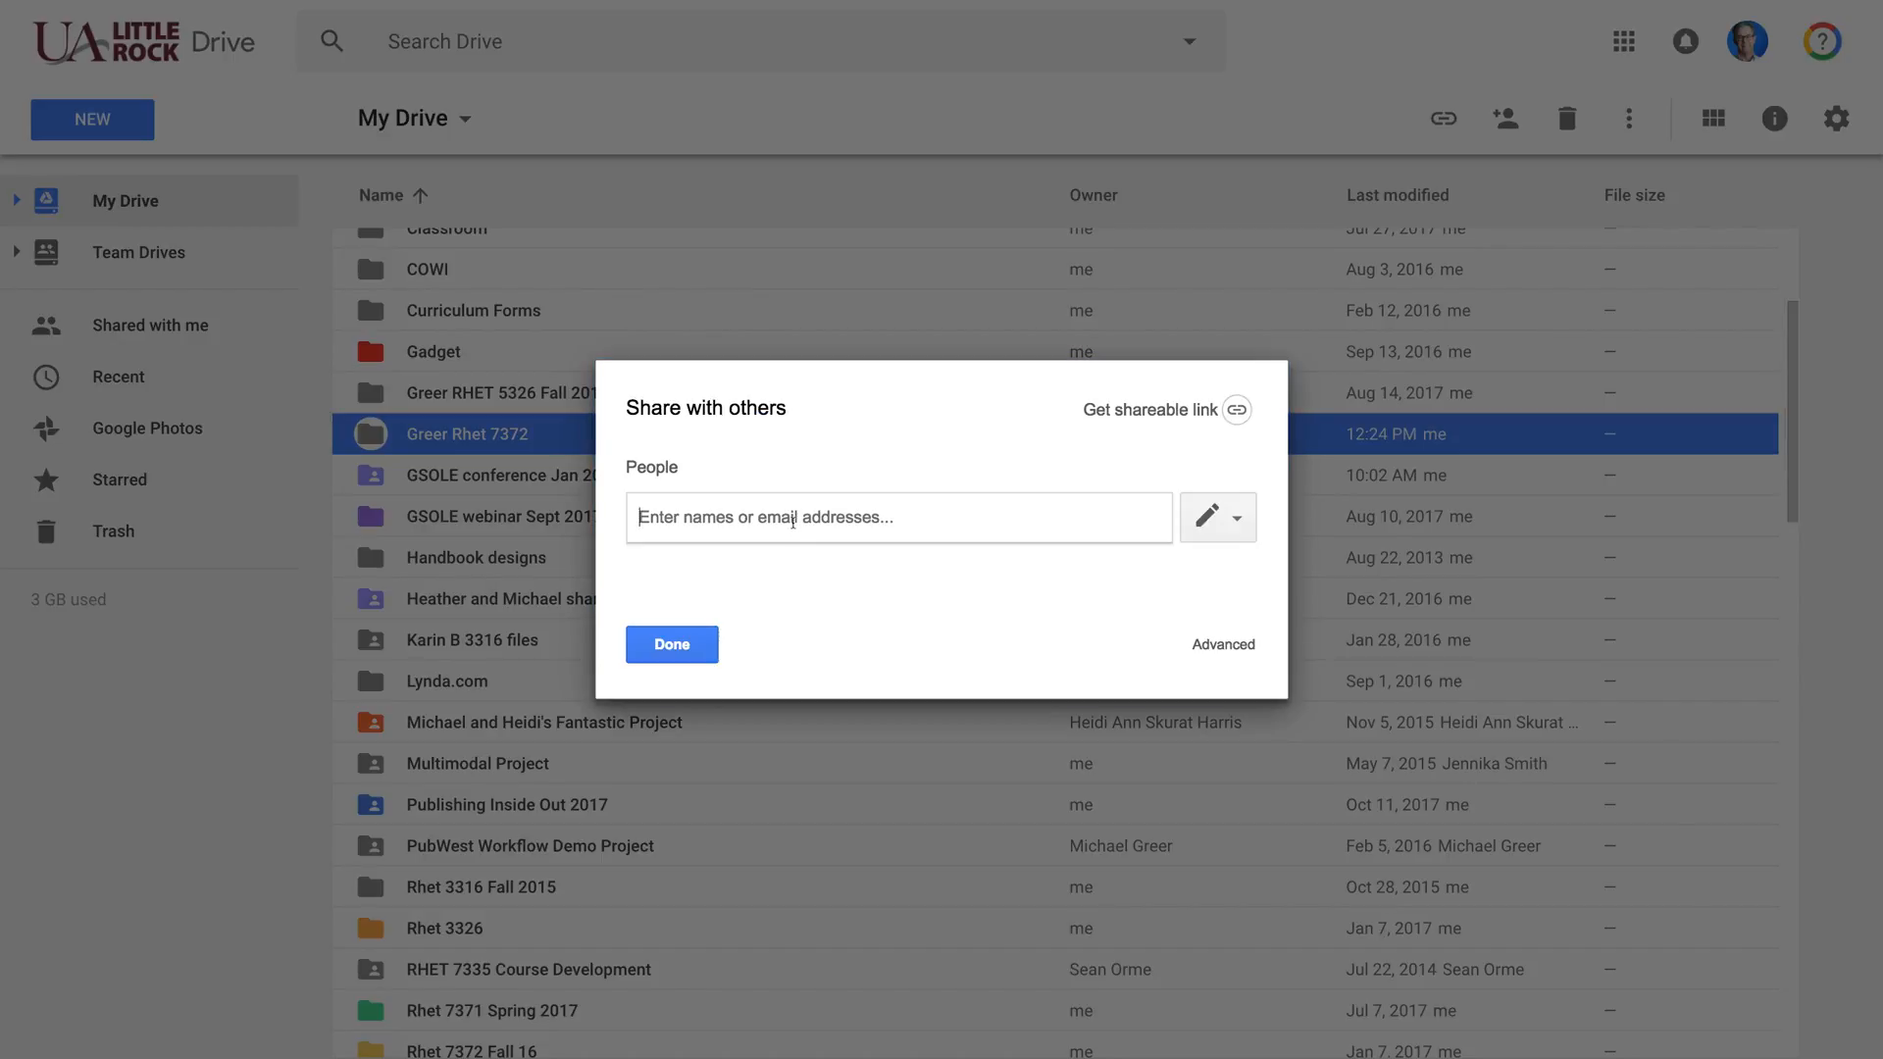
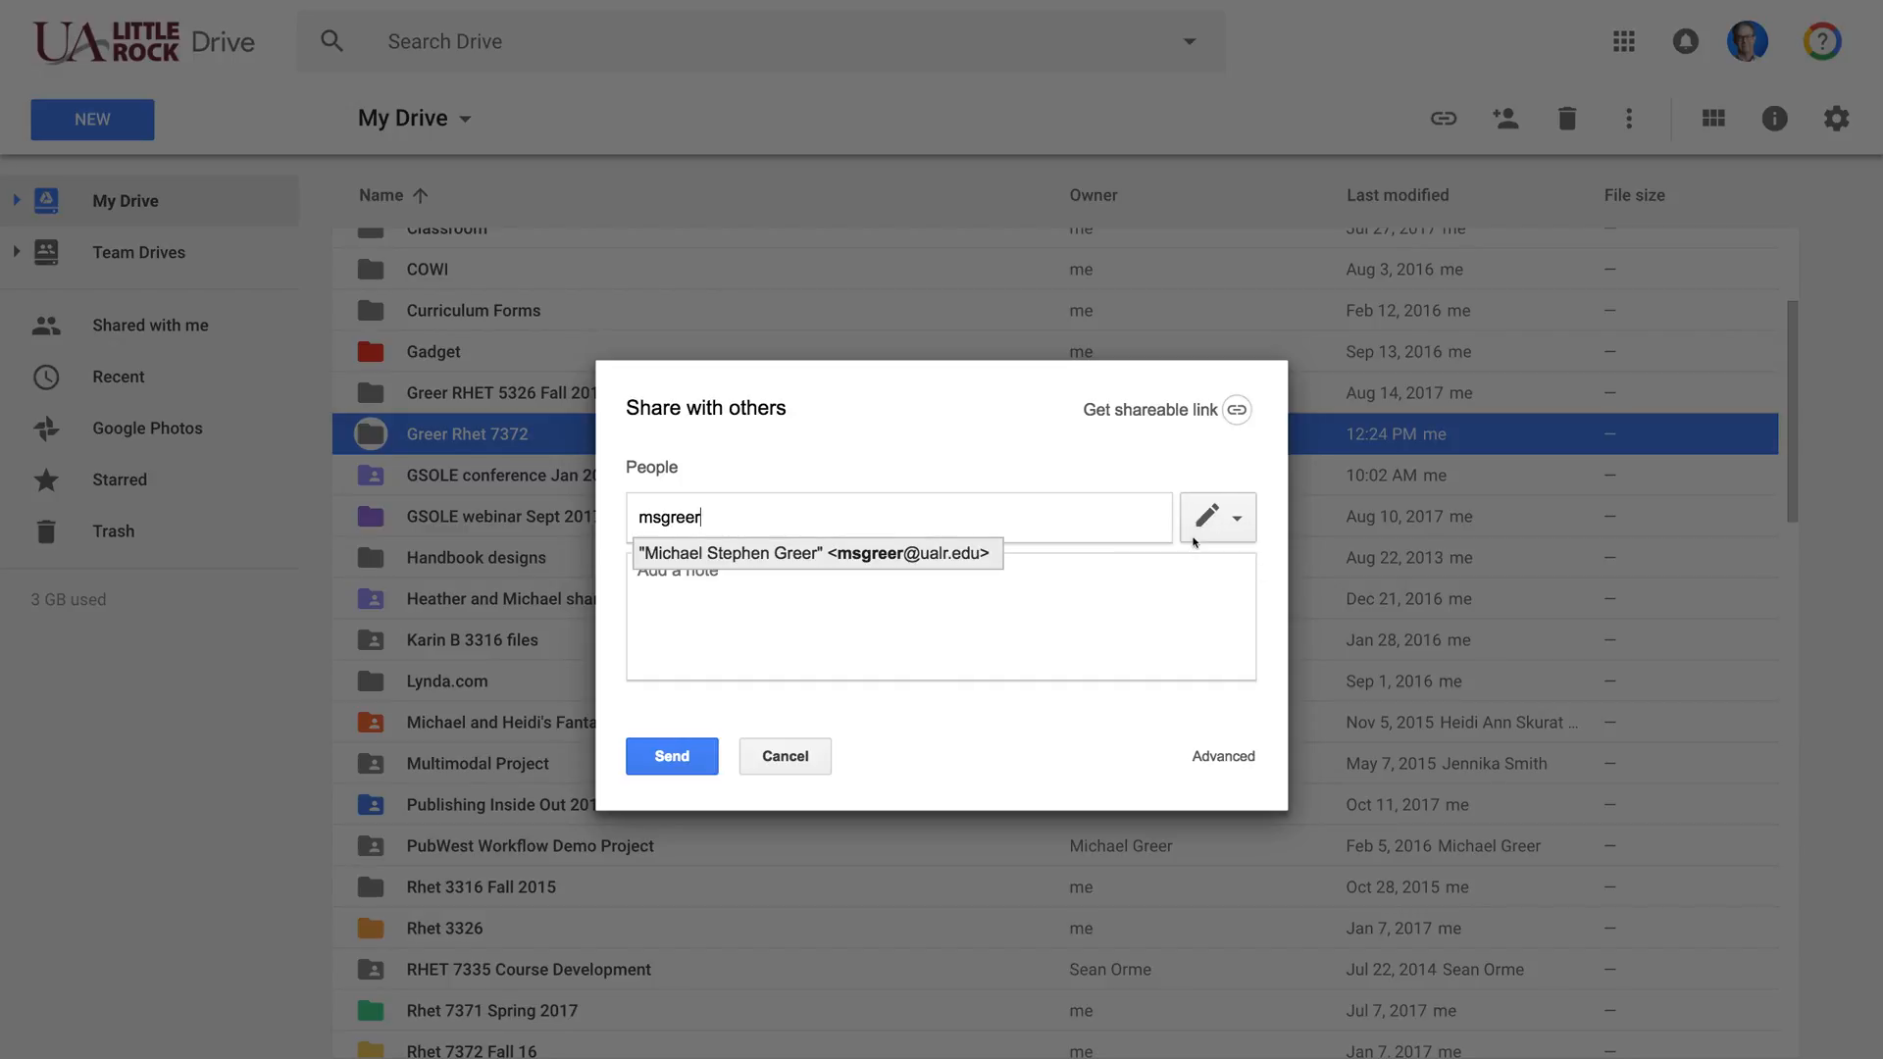
click(993, 556)
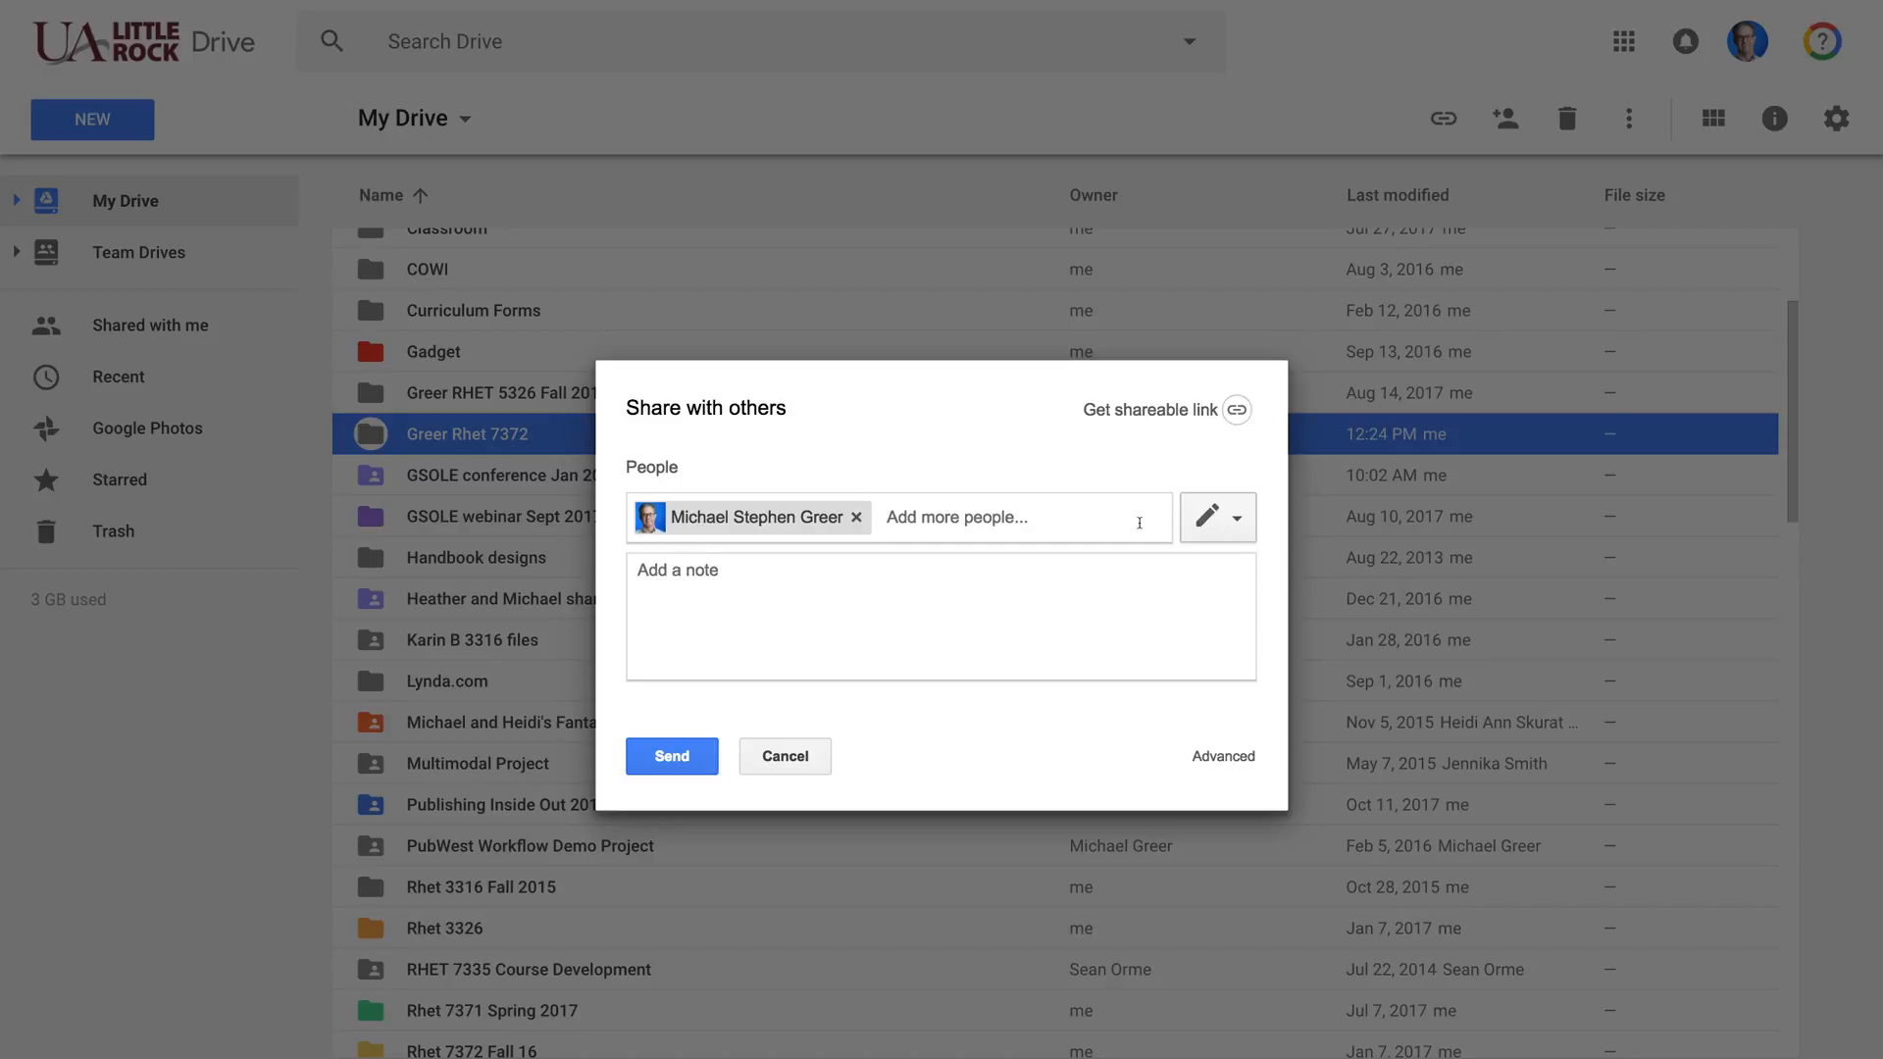
Step: Send the share invitation with 'Can organize, add, & edit' permission and close the dialog
click(1234, 527)
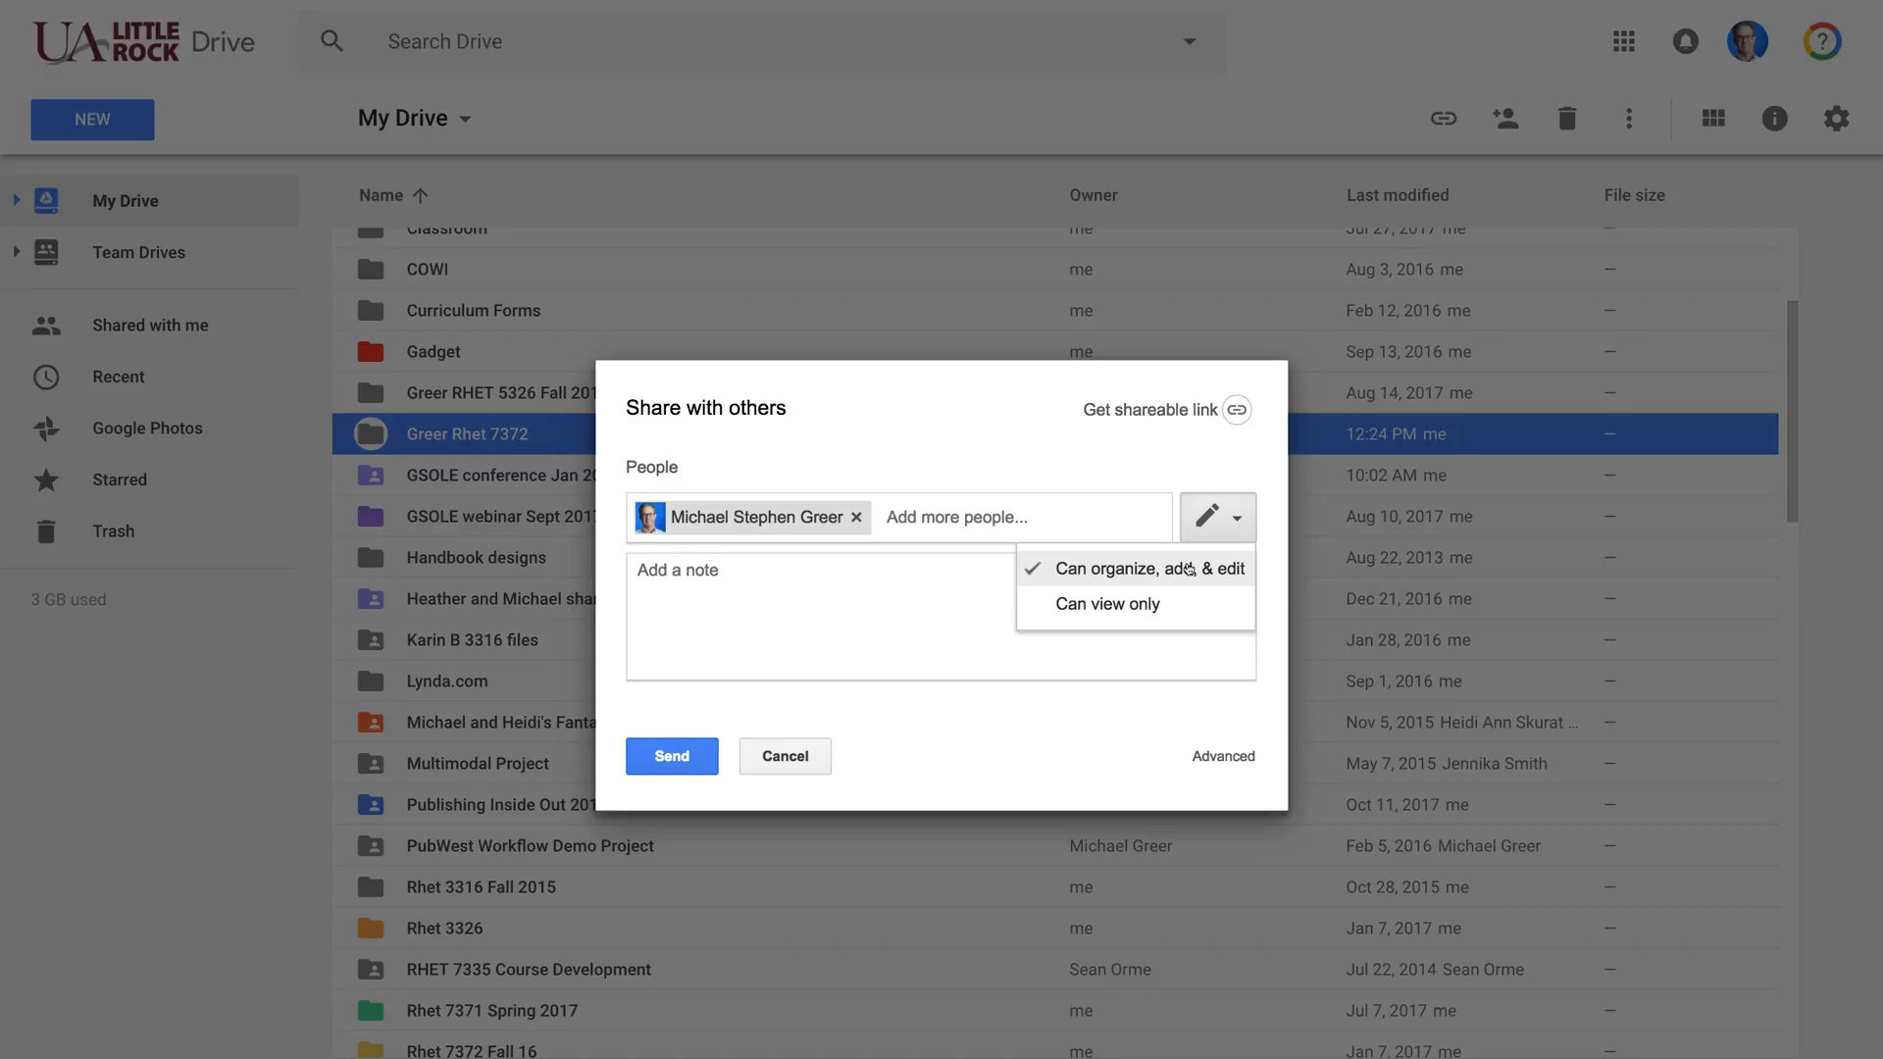
click(1189, 569)
click(779, 579)
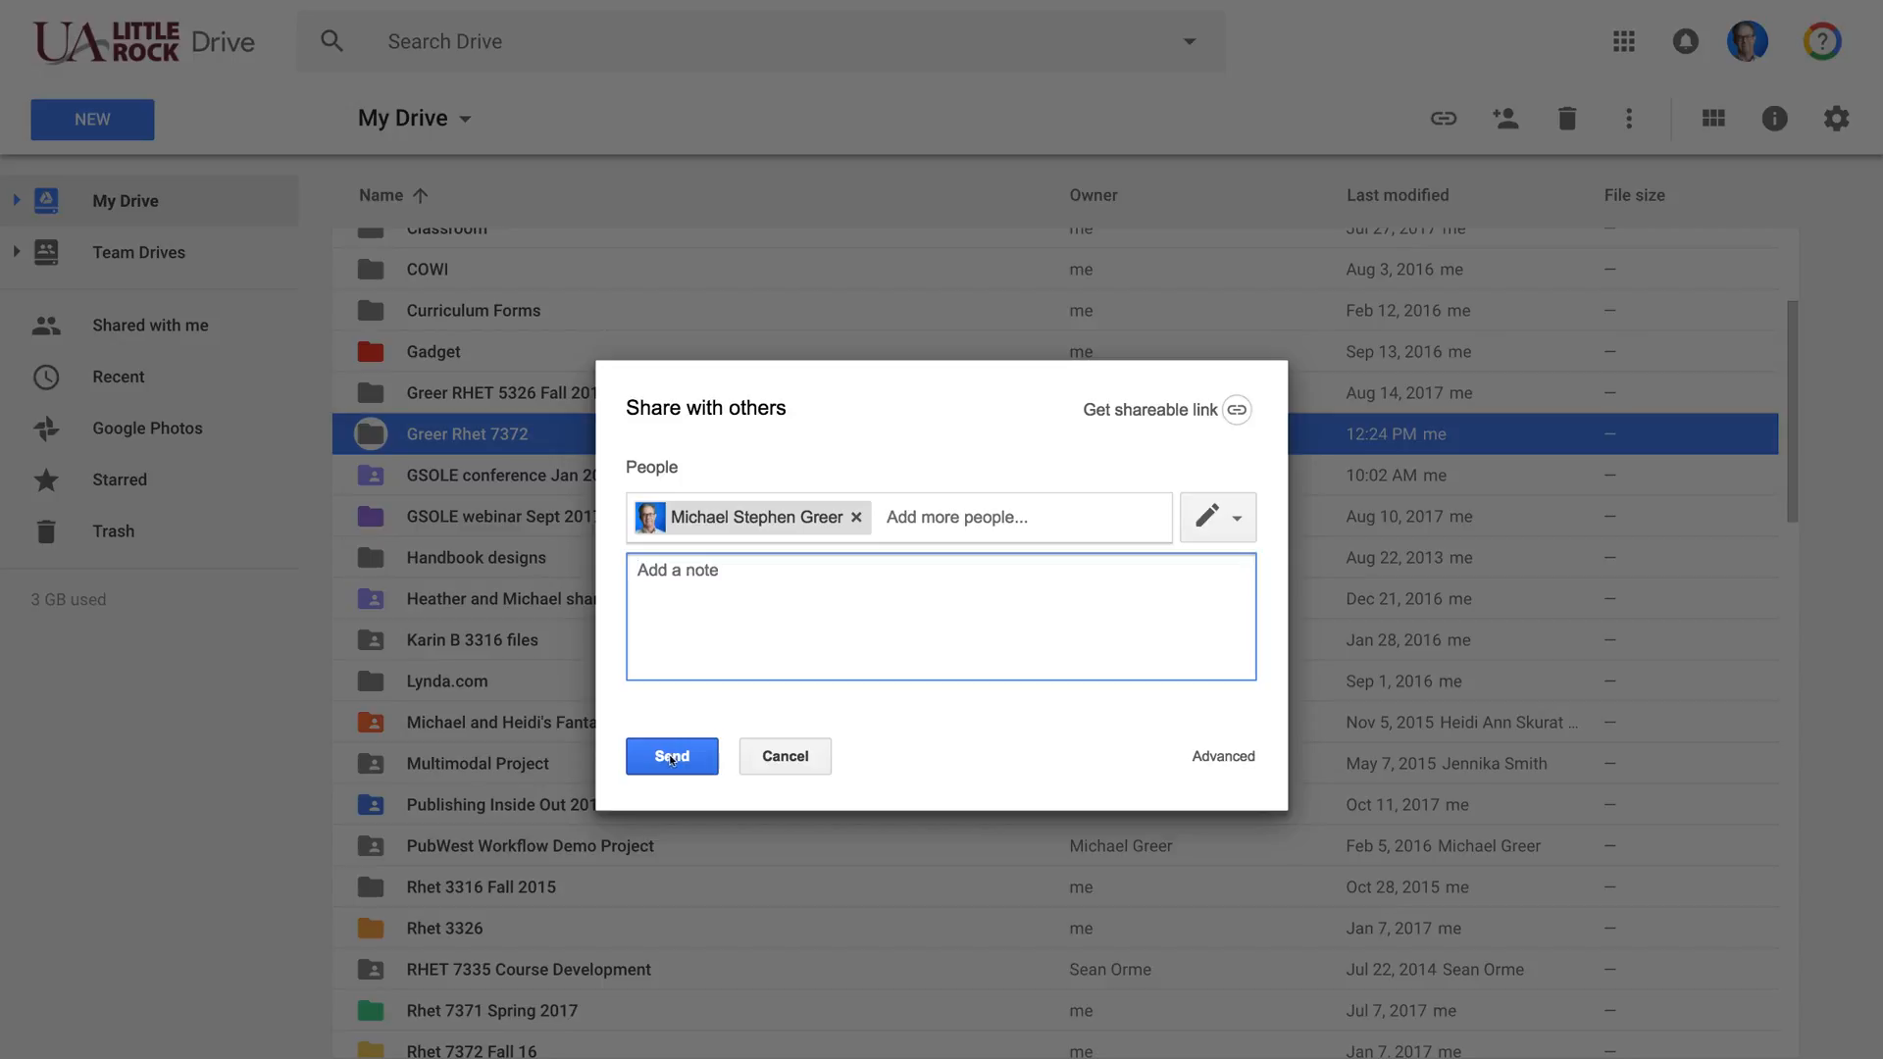
click(955, 880)
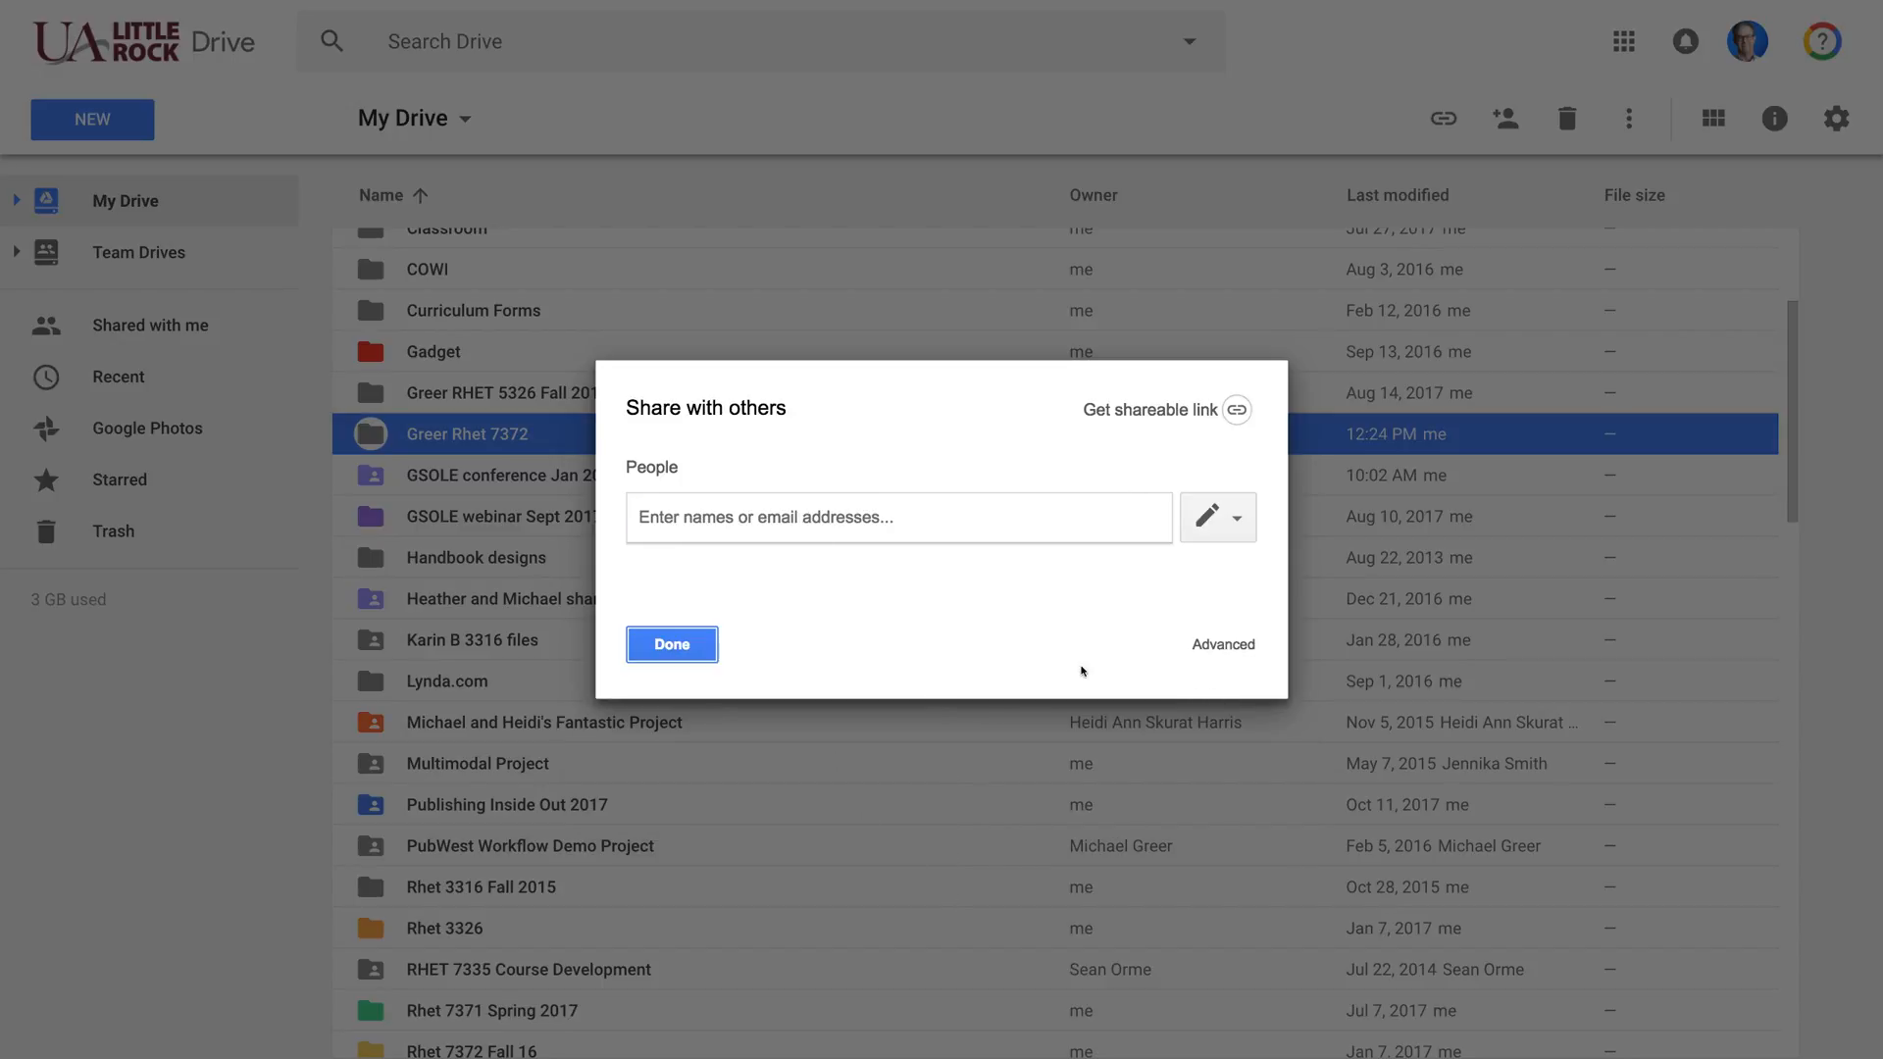
click(687, 652)
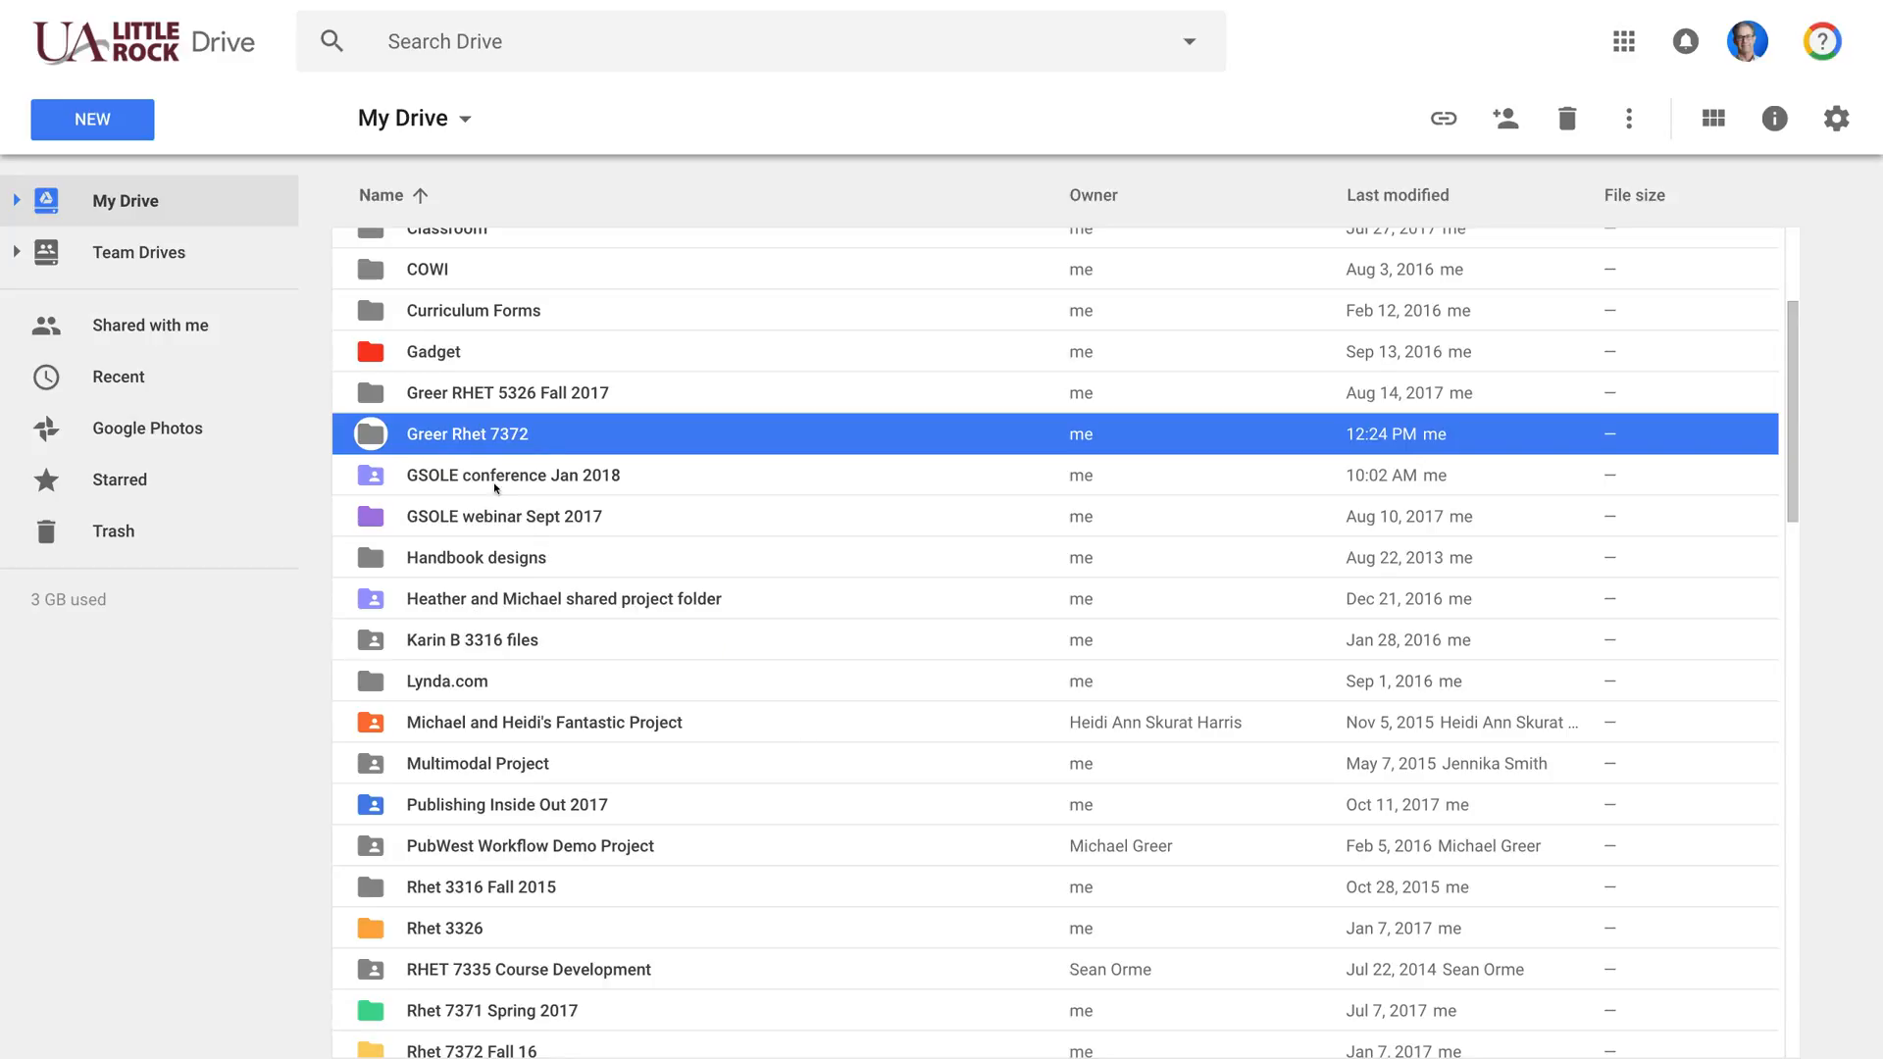
right_click(489, 436)
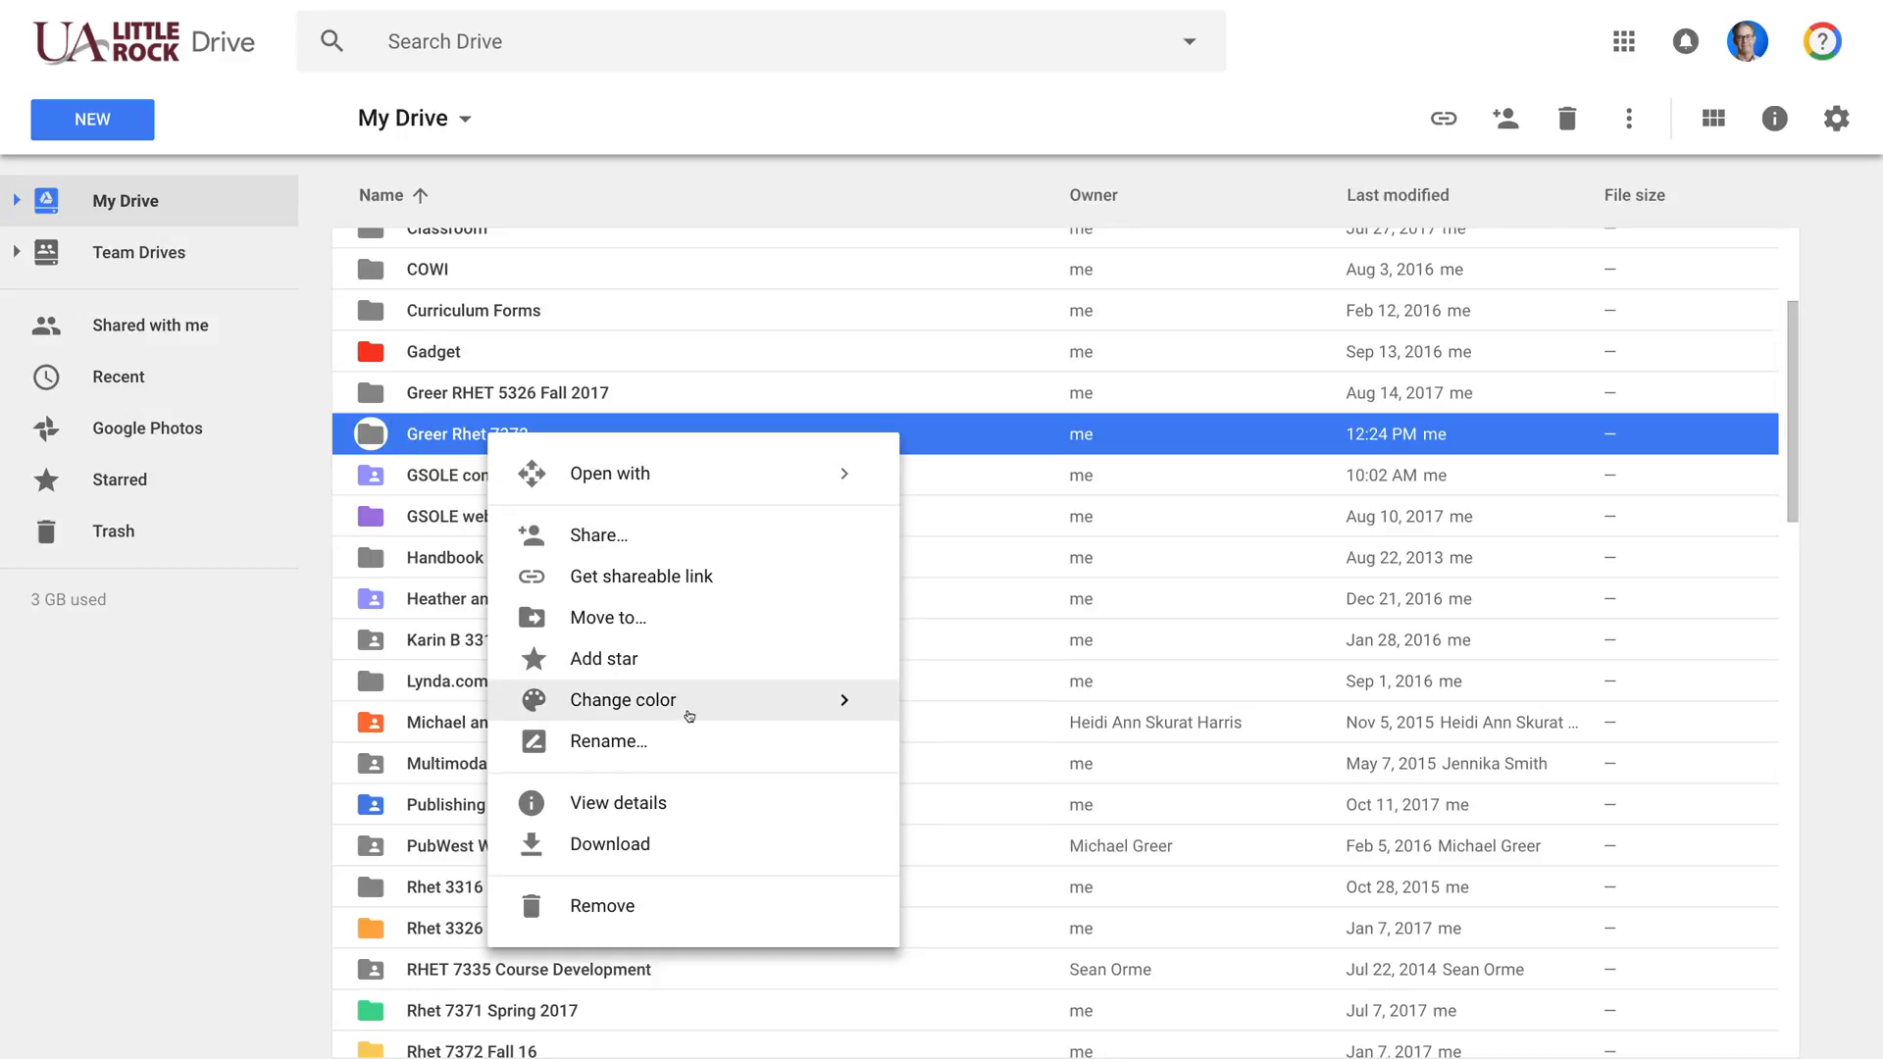
mouse_move(571, 702)
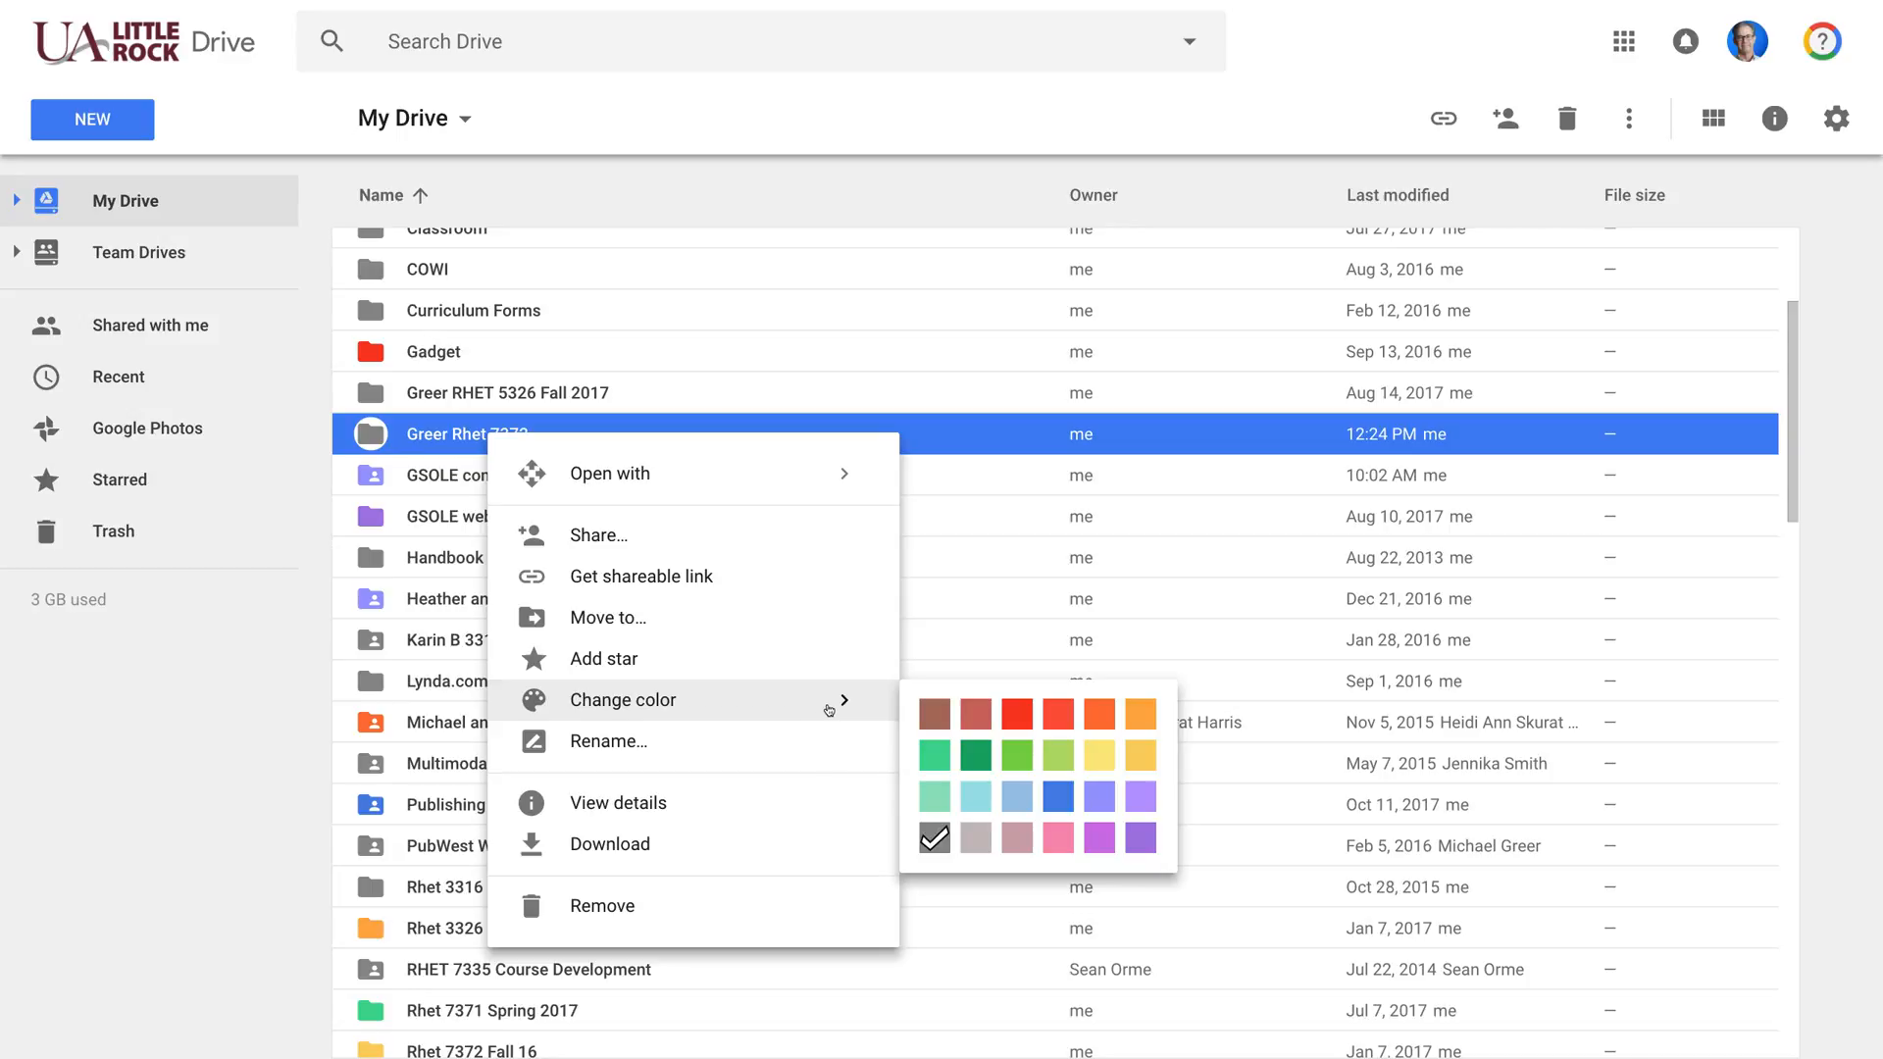
click(962, 629)
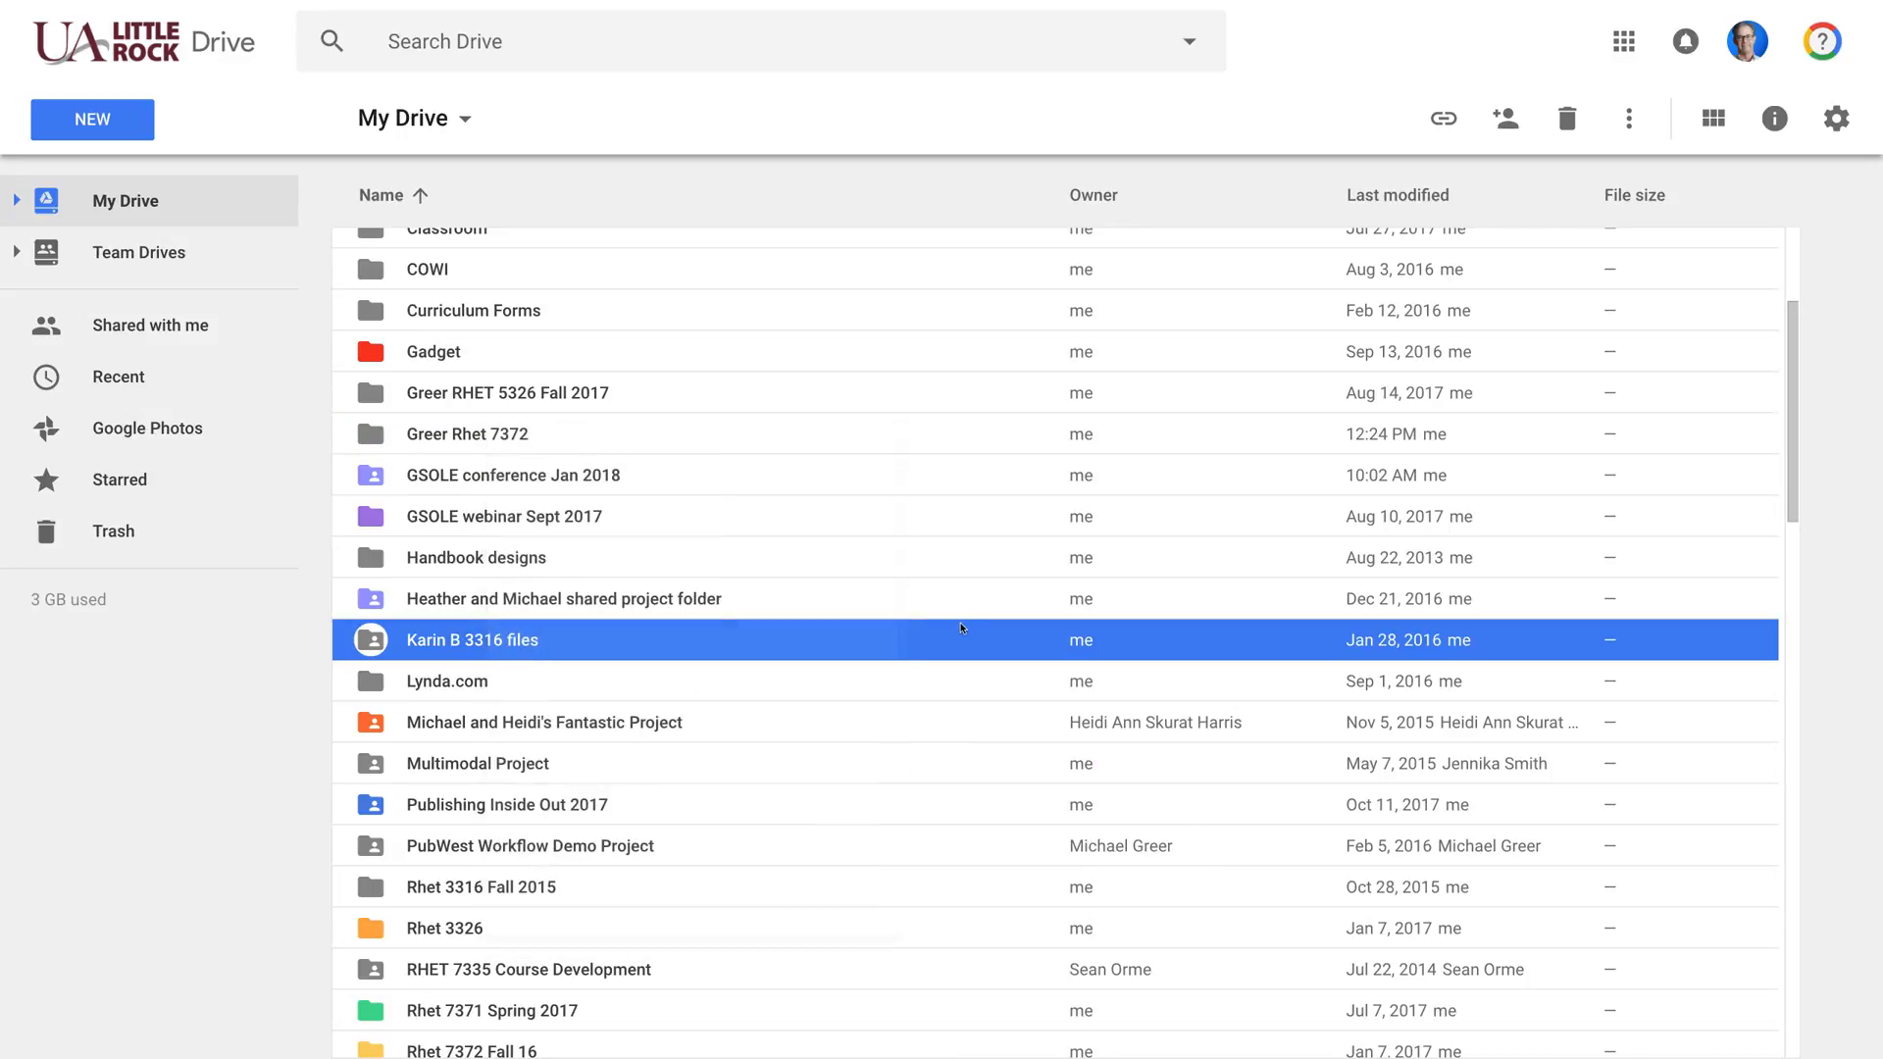
click(650, 439)
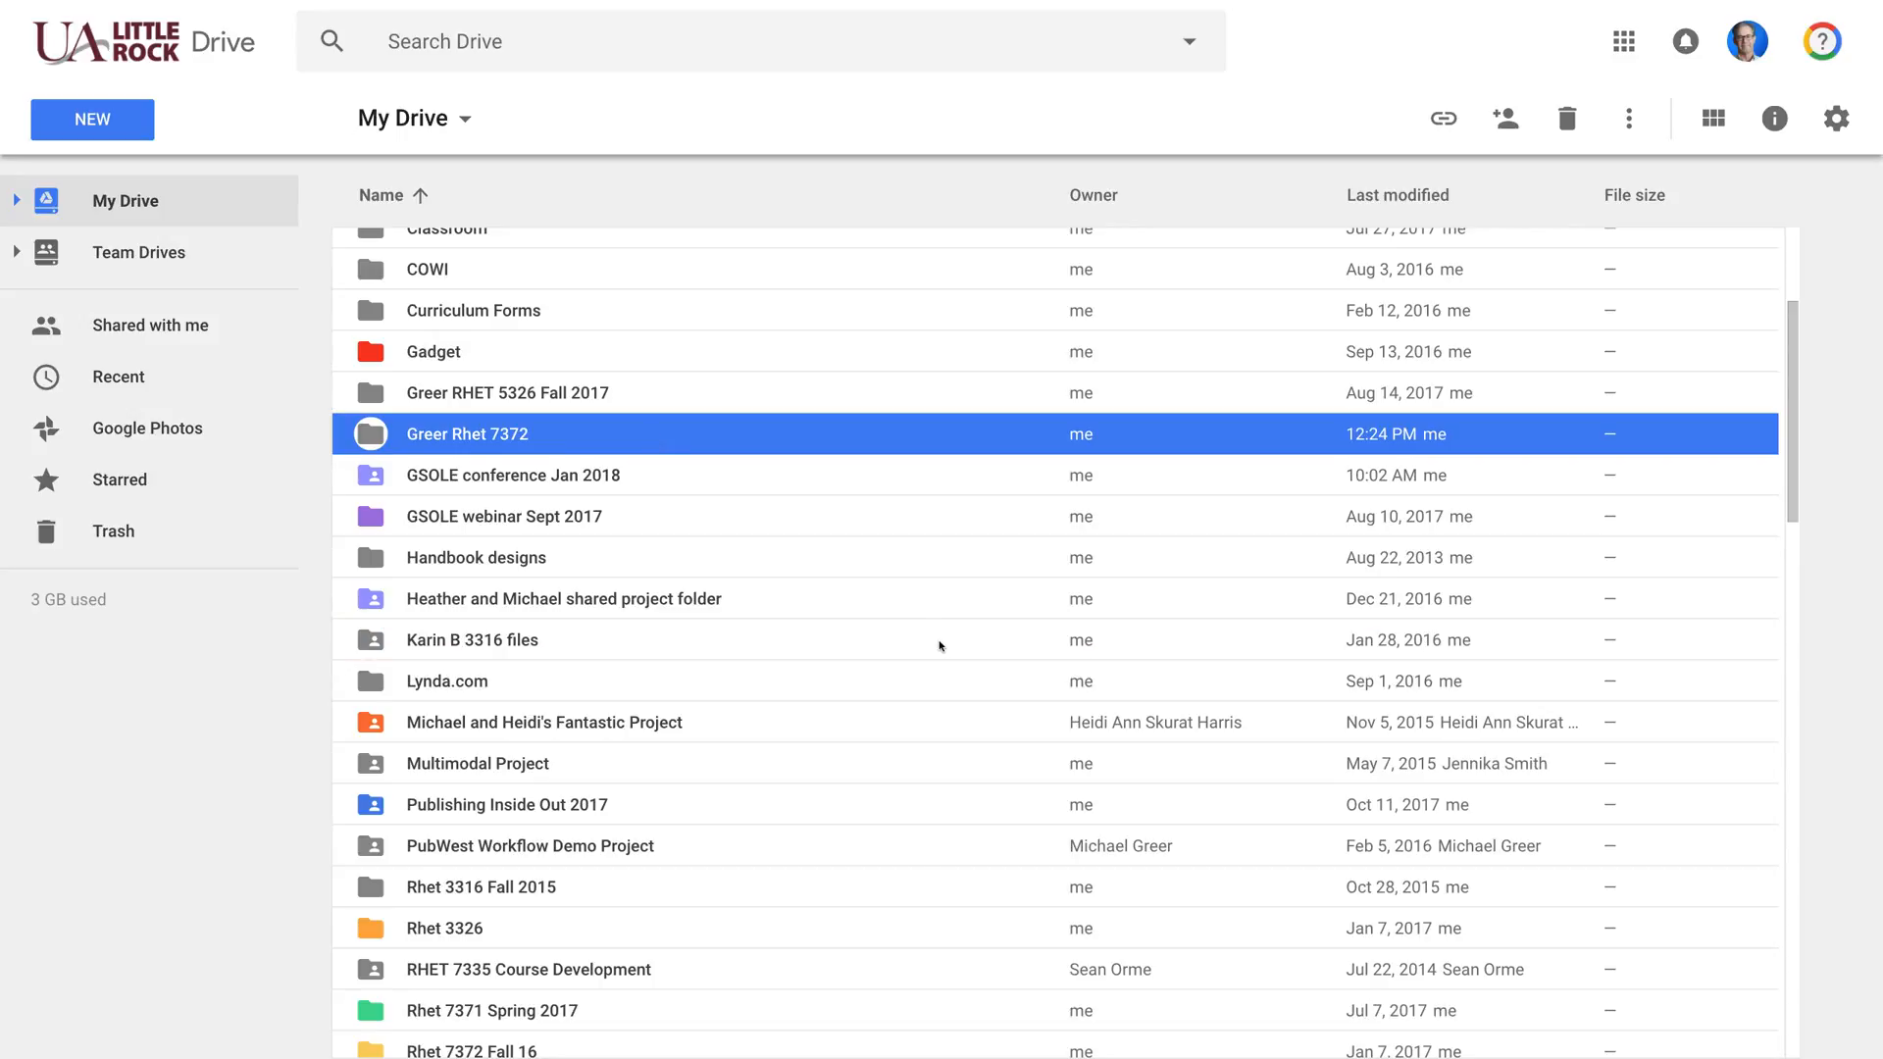